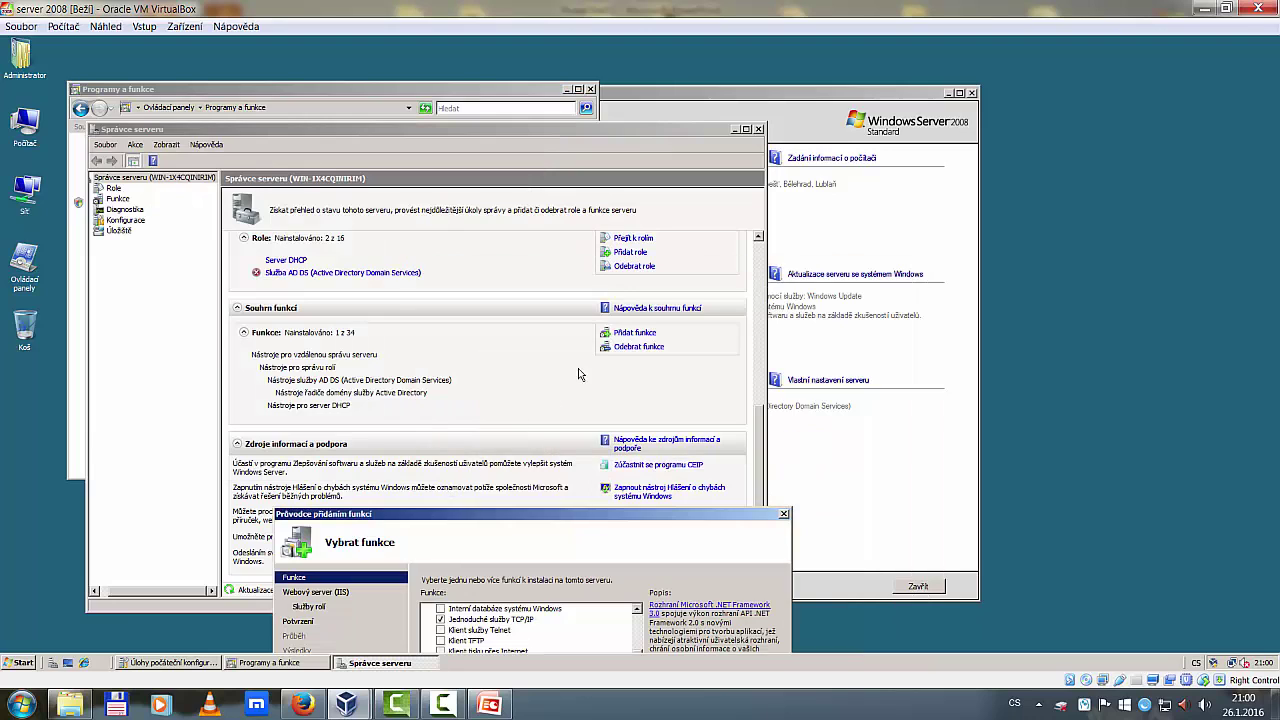
Step: Review the preselected features in the add features wizard and continue through the IIS introduction to the role services selection
left_click_drag(519, 518, 549, 247)
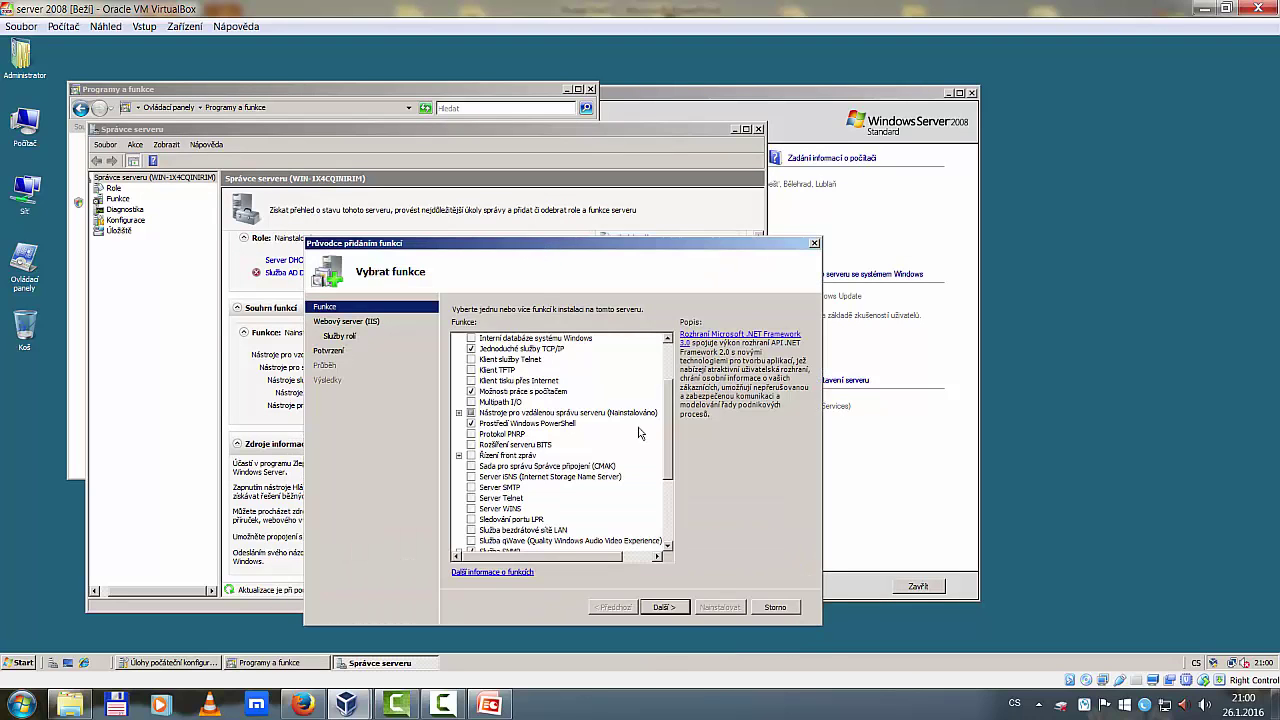
scroll(674, 410, "up", 1)
left_click_drag(674, 410, 676, 388)
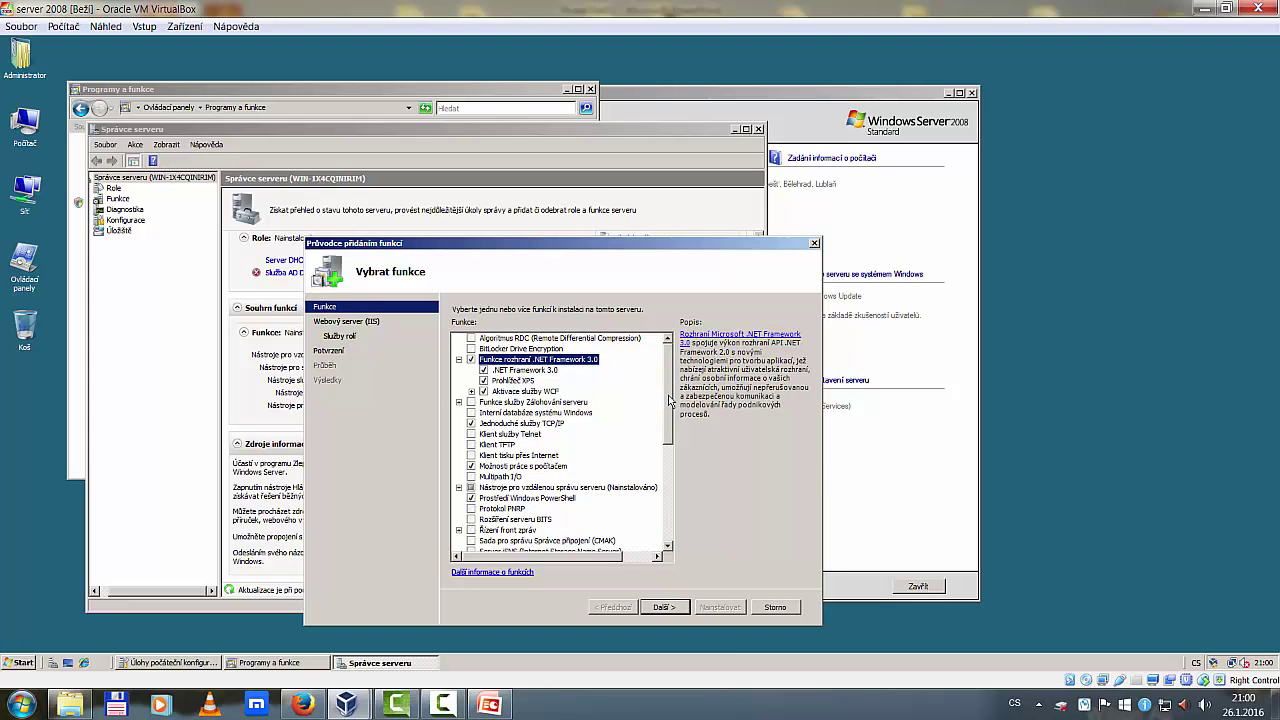
left_click_drag(669, 400, 668, 441)
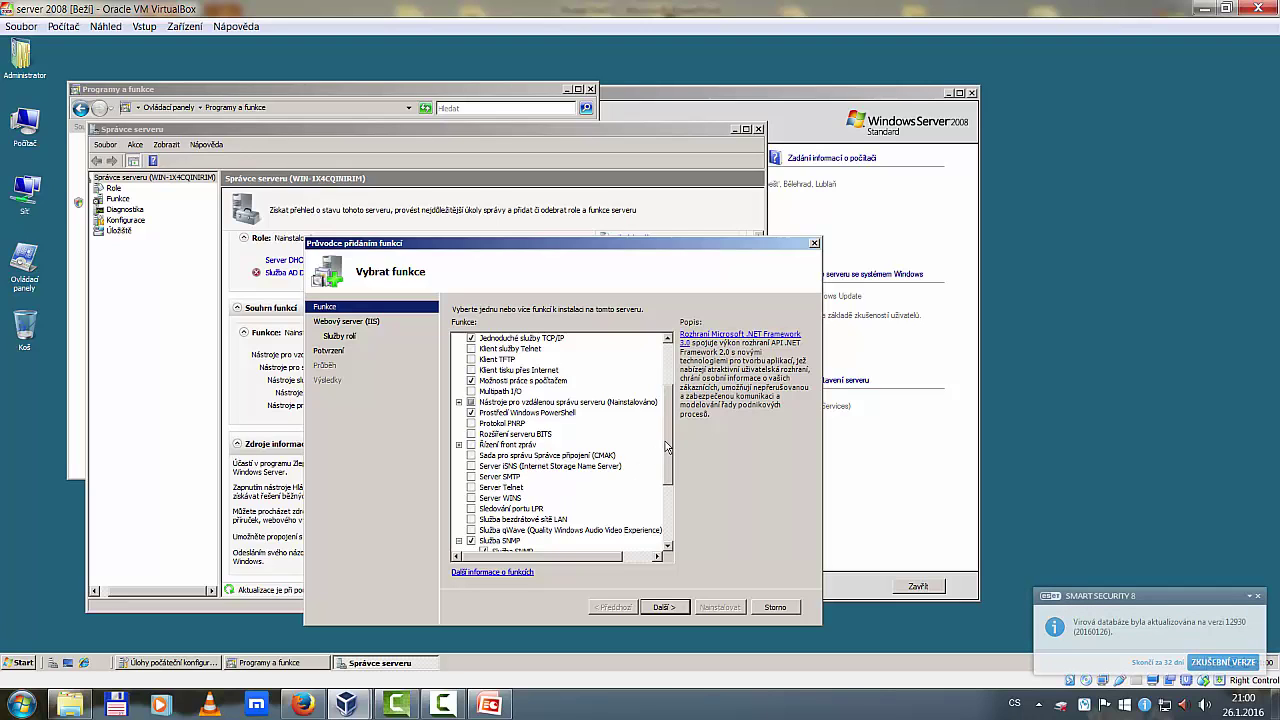
left_click_drag(668, 444, 664, 487)
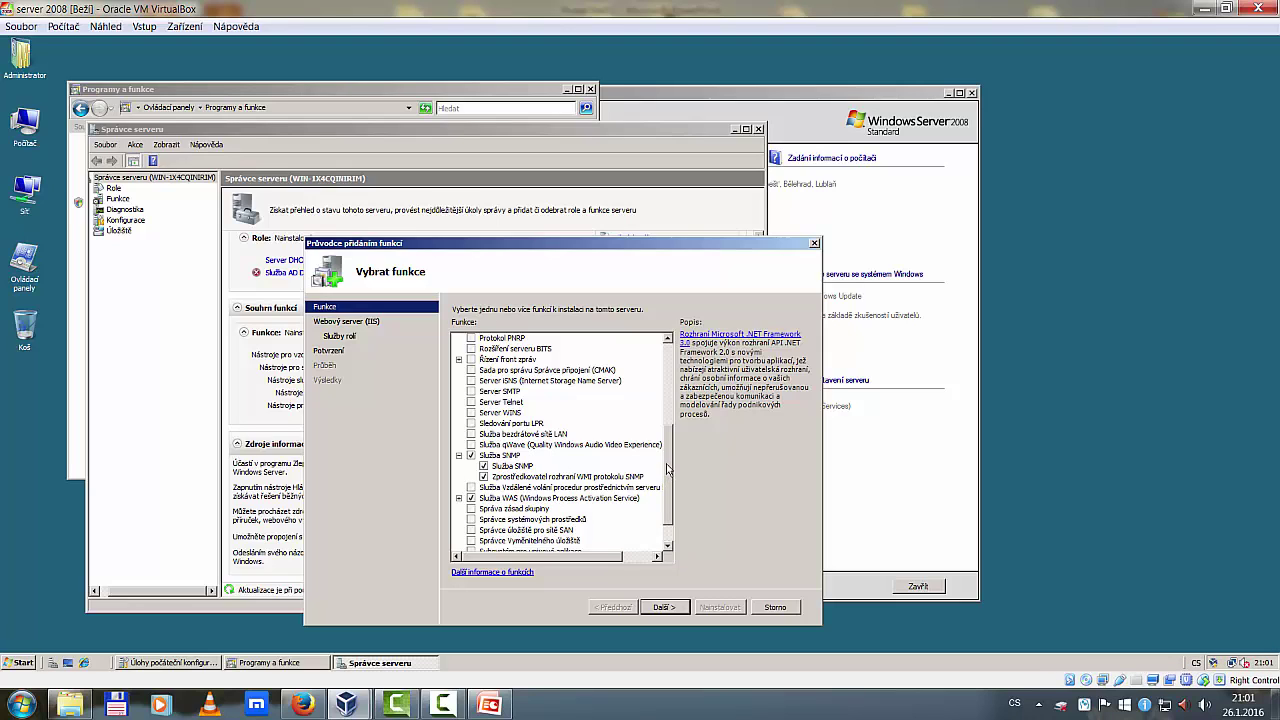
scroll(668, 467, "down", 1)
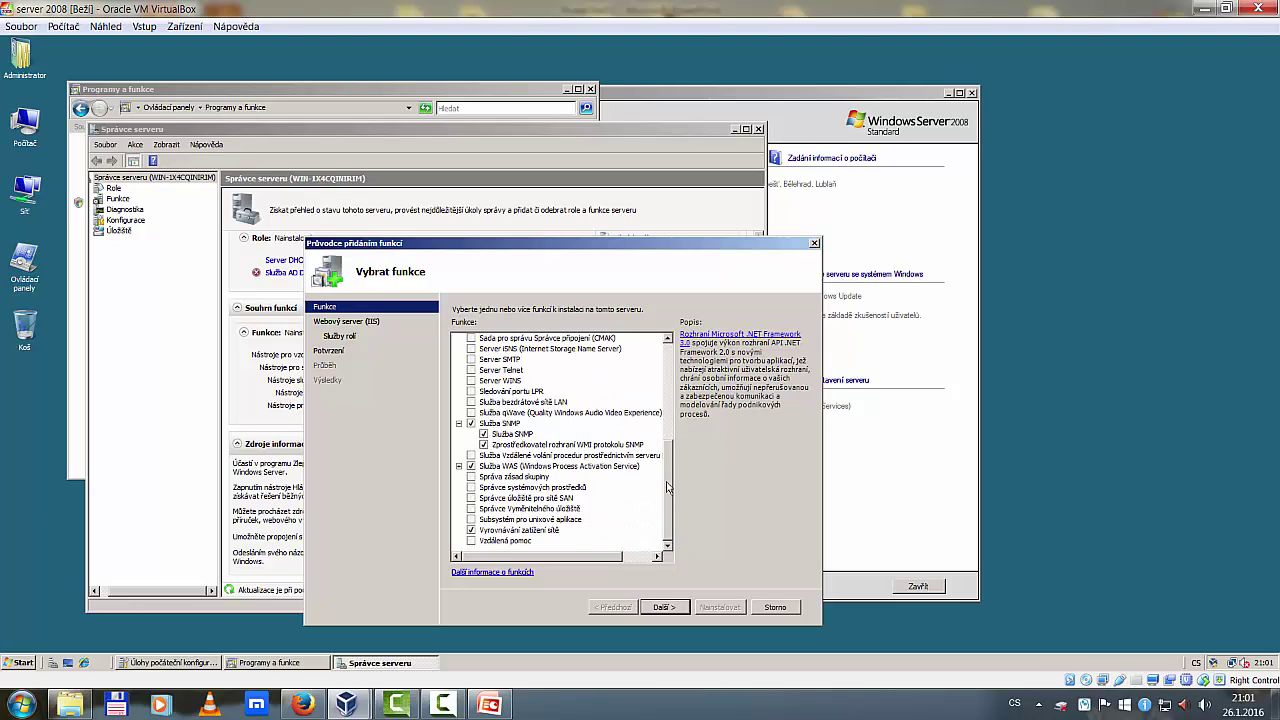
left_click_drag(668, 487, 672, 392)
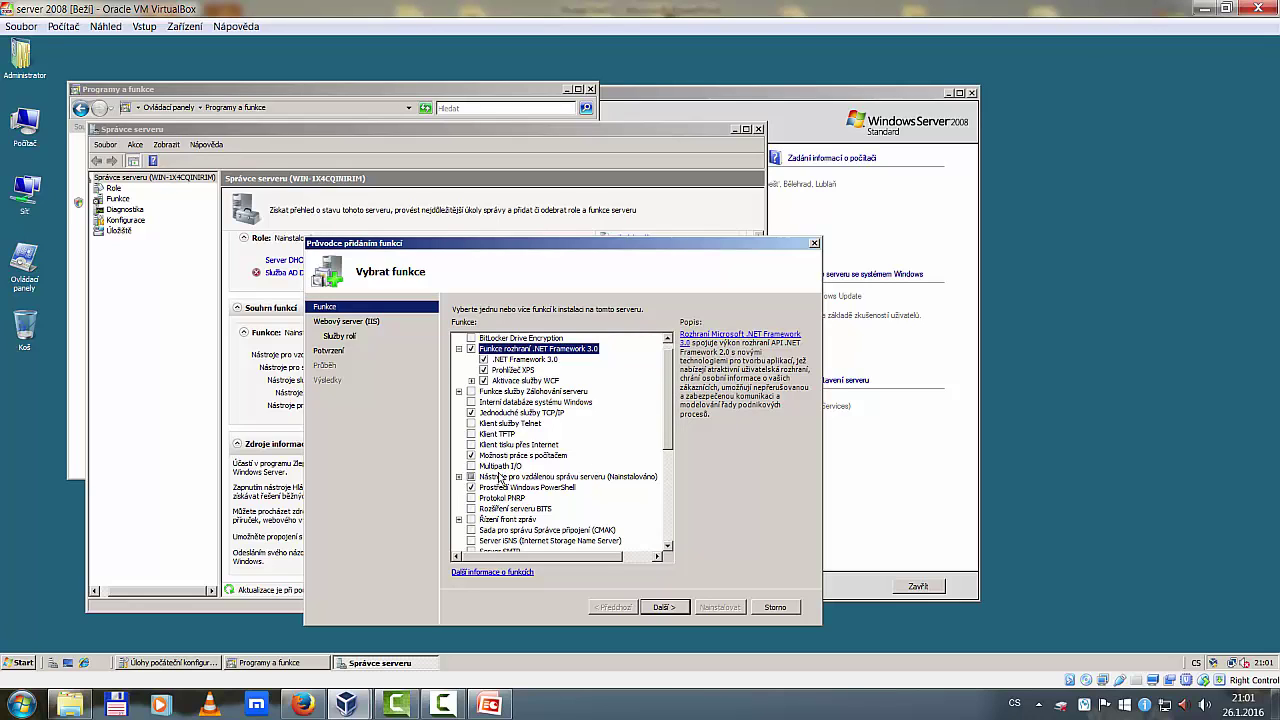
left_click(665, 608)
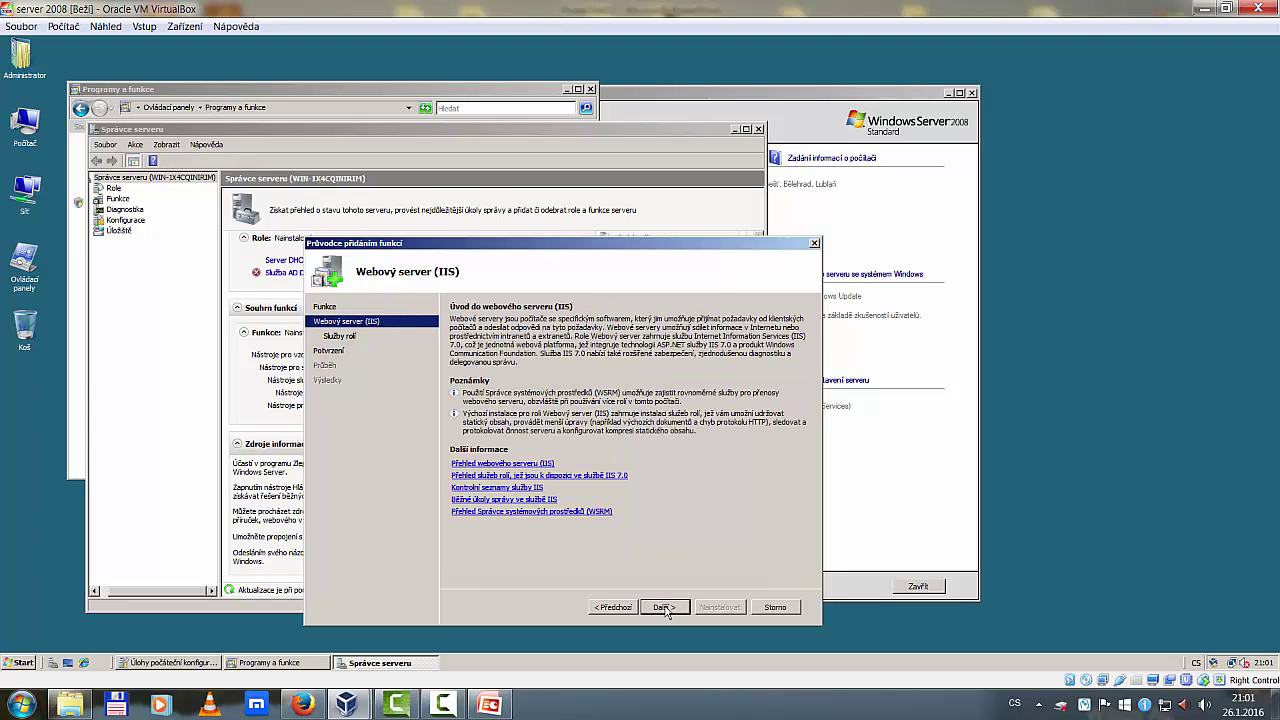
left_click(665, 608)
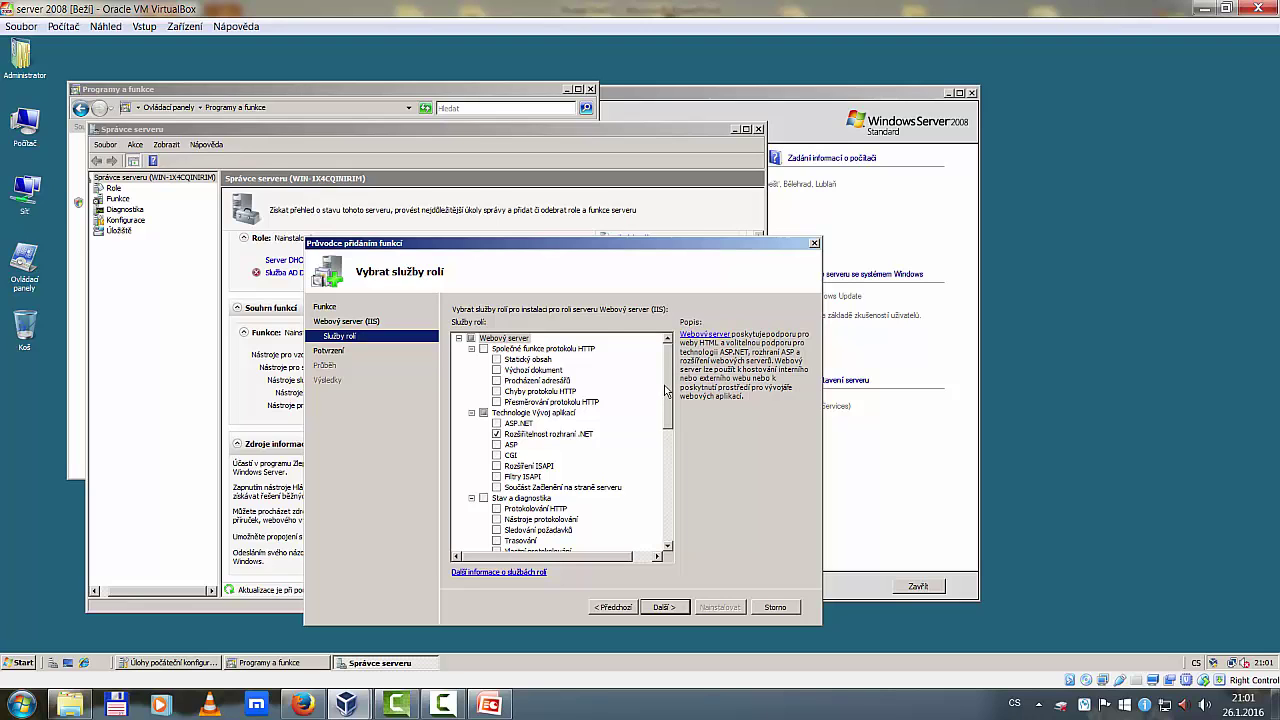
Step: Enable Konzola pro správu služby IIS, Skripty a nástroje správy služby IIS and Služba správy, and keep the host's current colour scheme without further reminders
left_click_drag(665, 390, 666, 467)
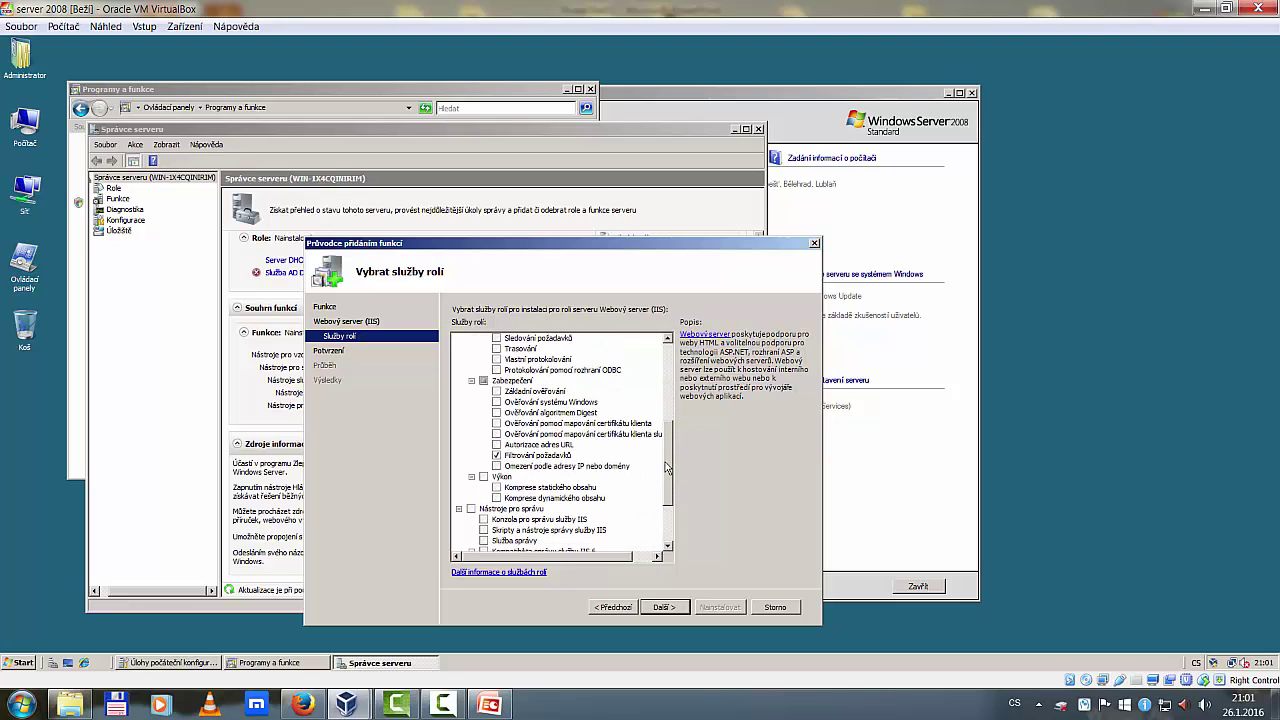
left_click_drag(666, 467, 663, 500)
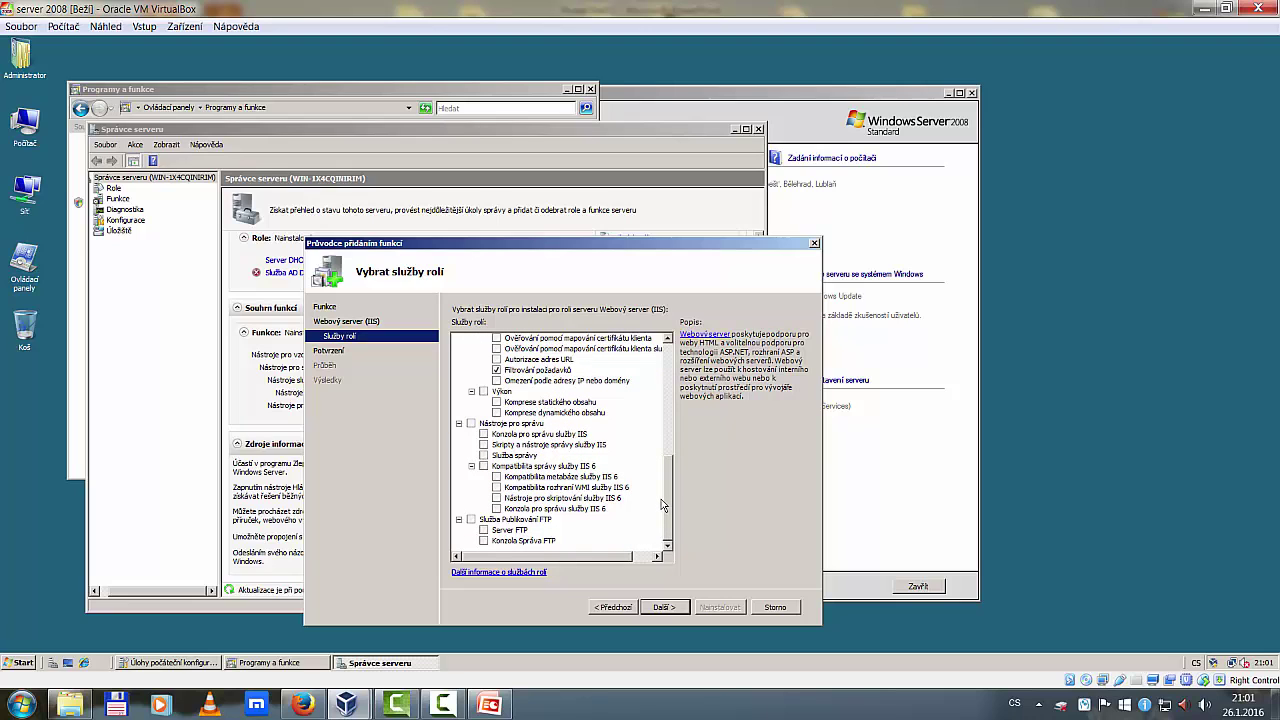
left_click(472, 425)
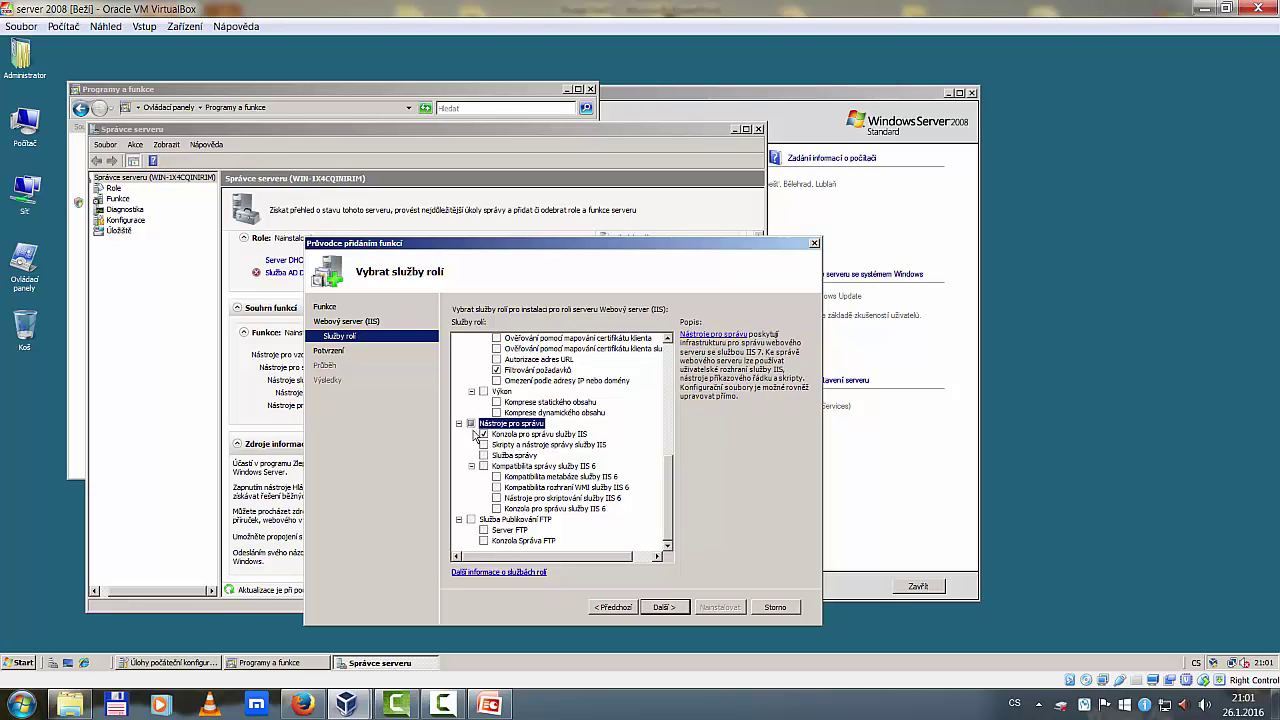
left_click(484, 445)
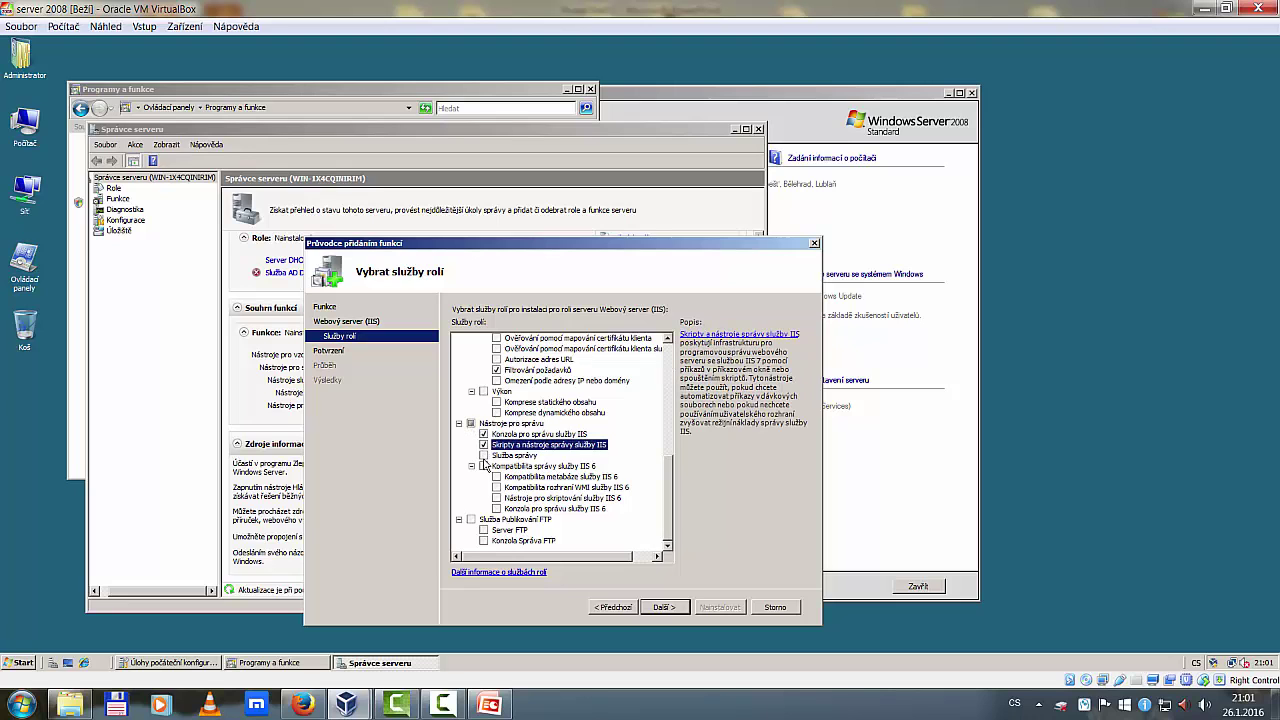
left_click(484, 457)
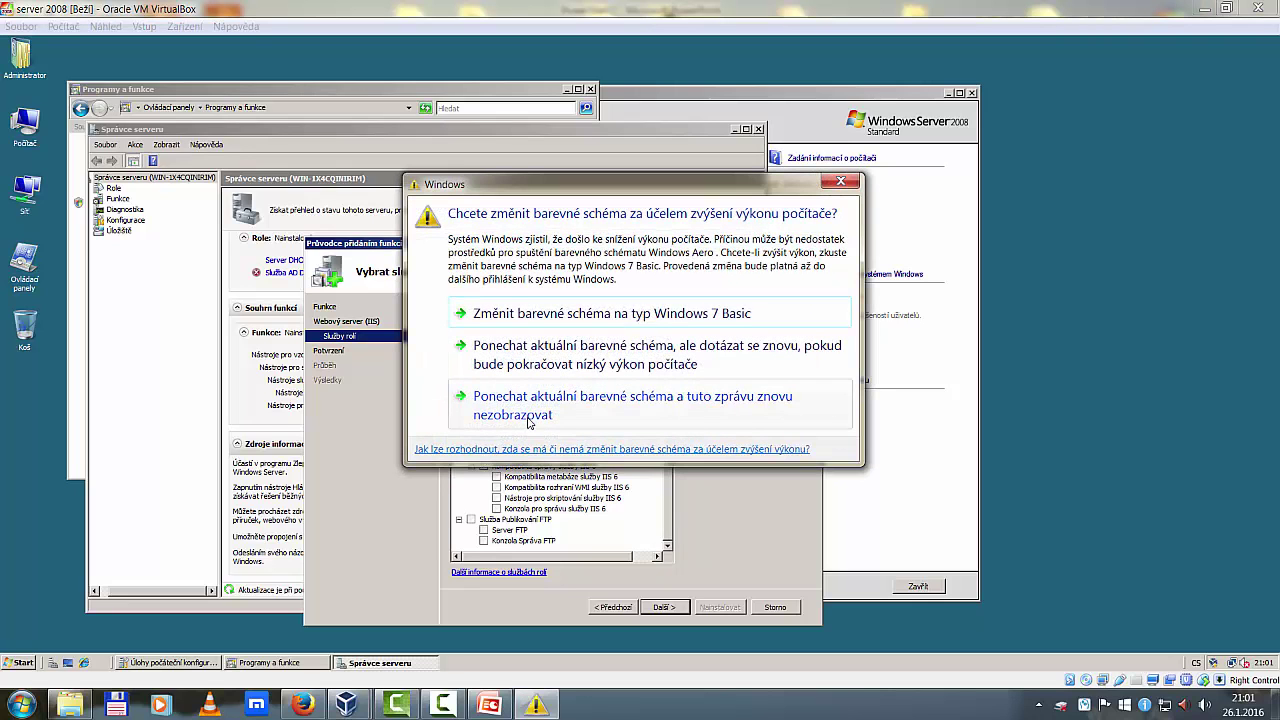
left_click(530, 410)
Step: Look up the Windows PowerShell entries under Příslušenství in the host computer's program list
left_click(22, 704)
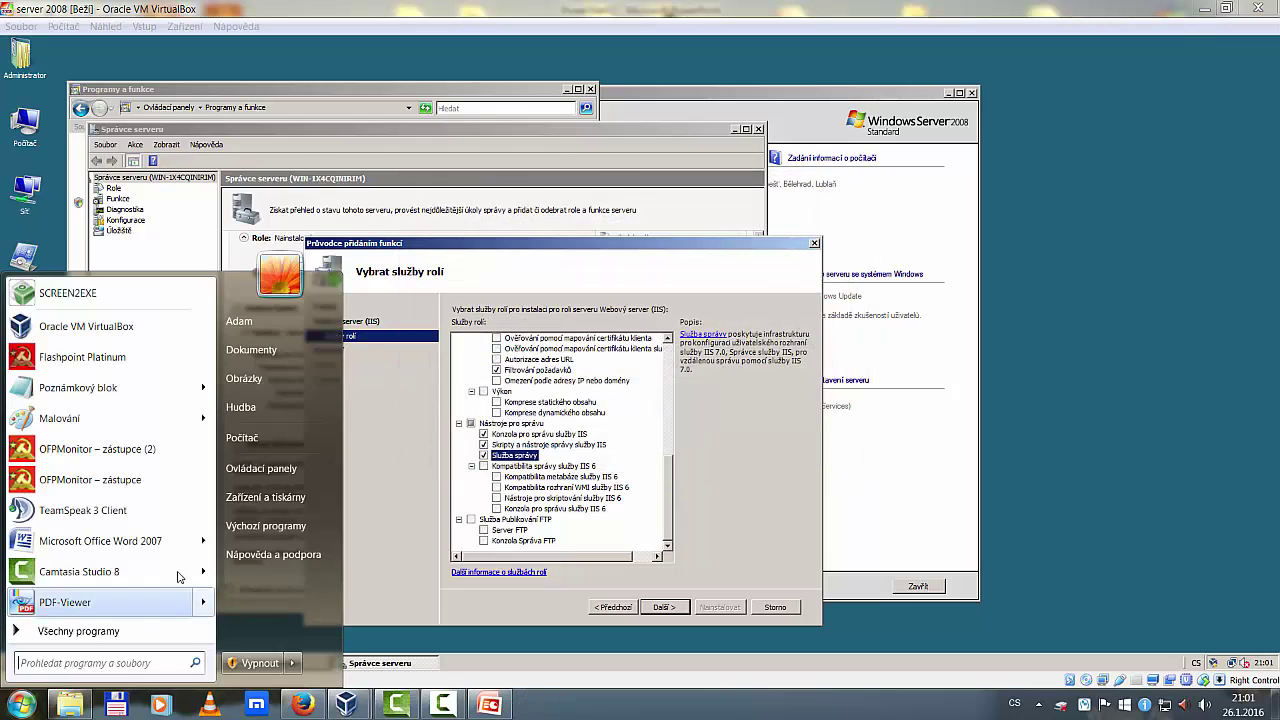
left_click(302, 441)
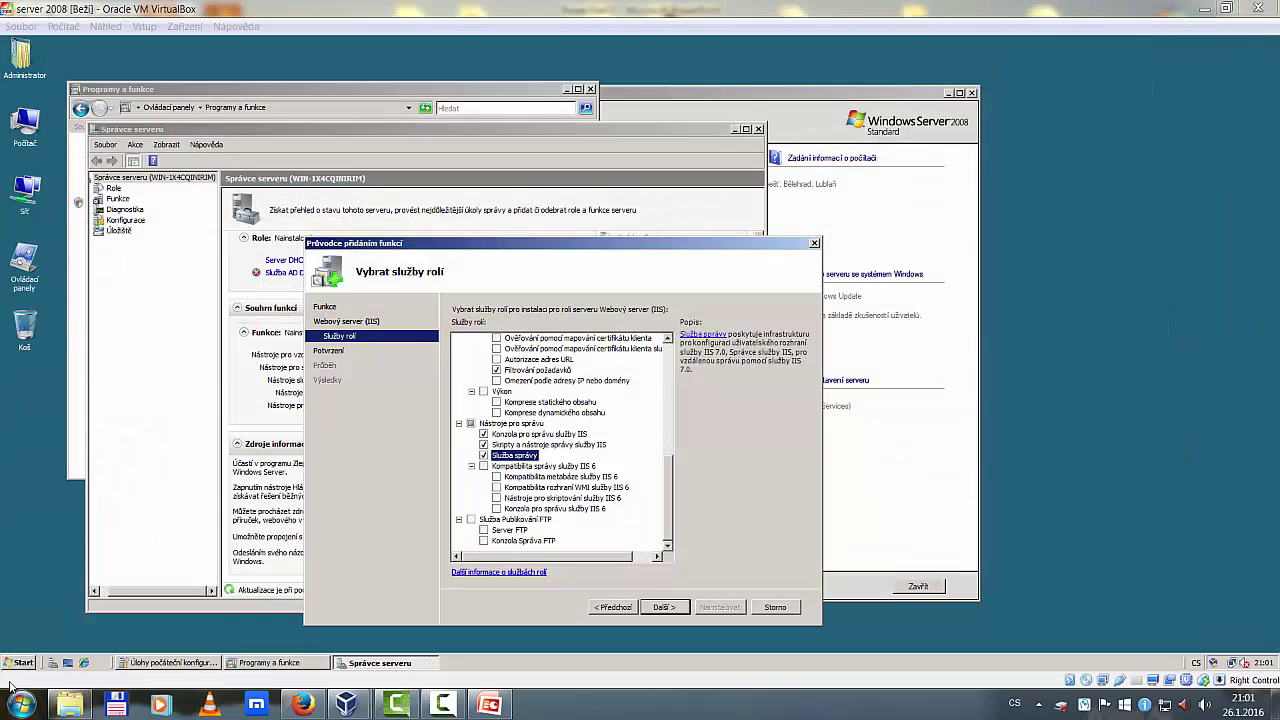
left_click(22, 704)
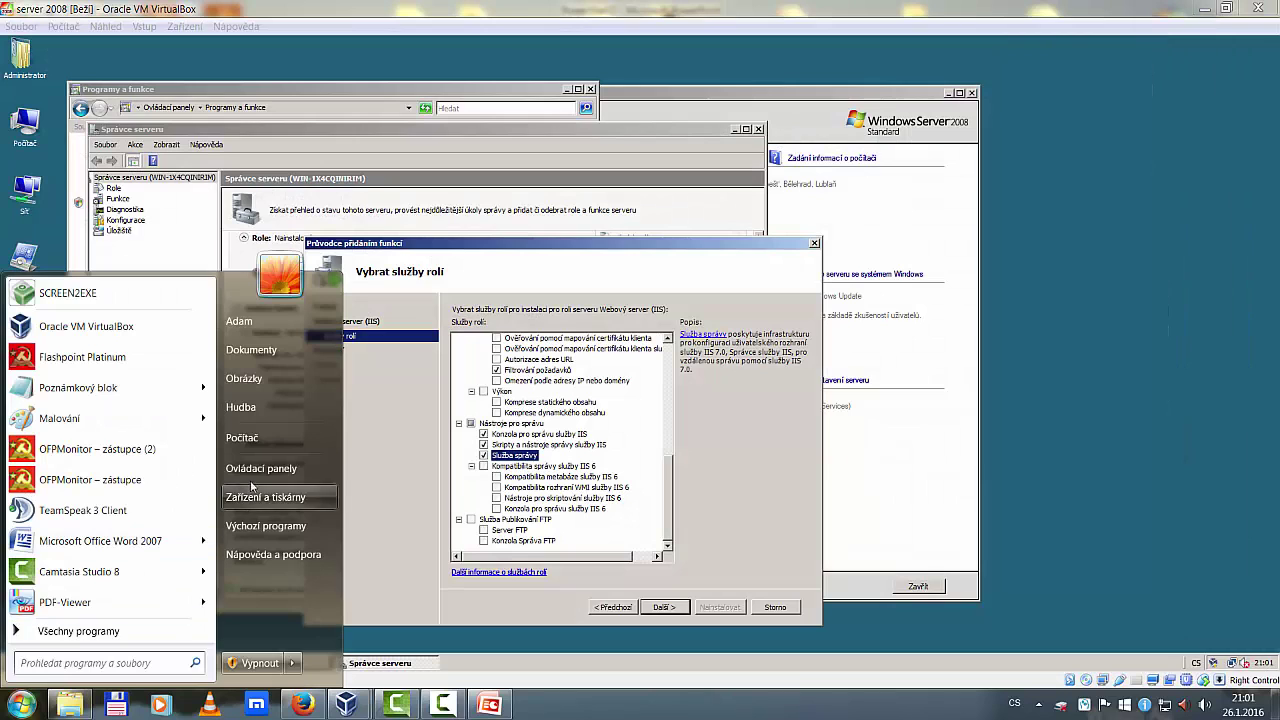
left_click(78, 631)
scroll(108, 493, "down", 5)
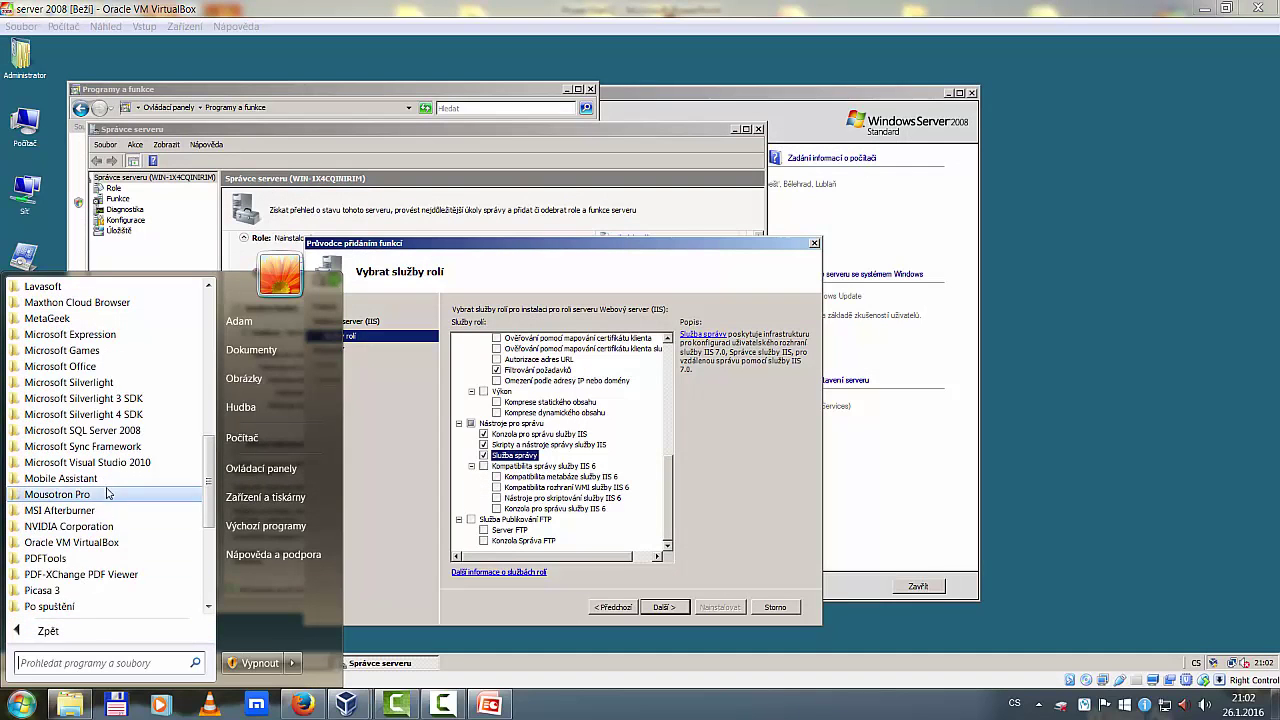
scroll(108, 493, "down", 2)
left_click(60, 526)
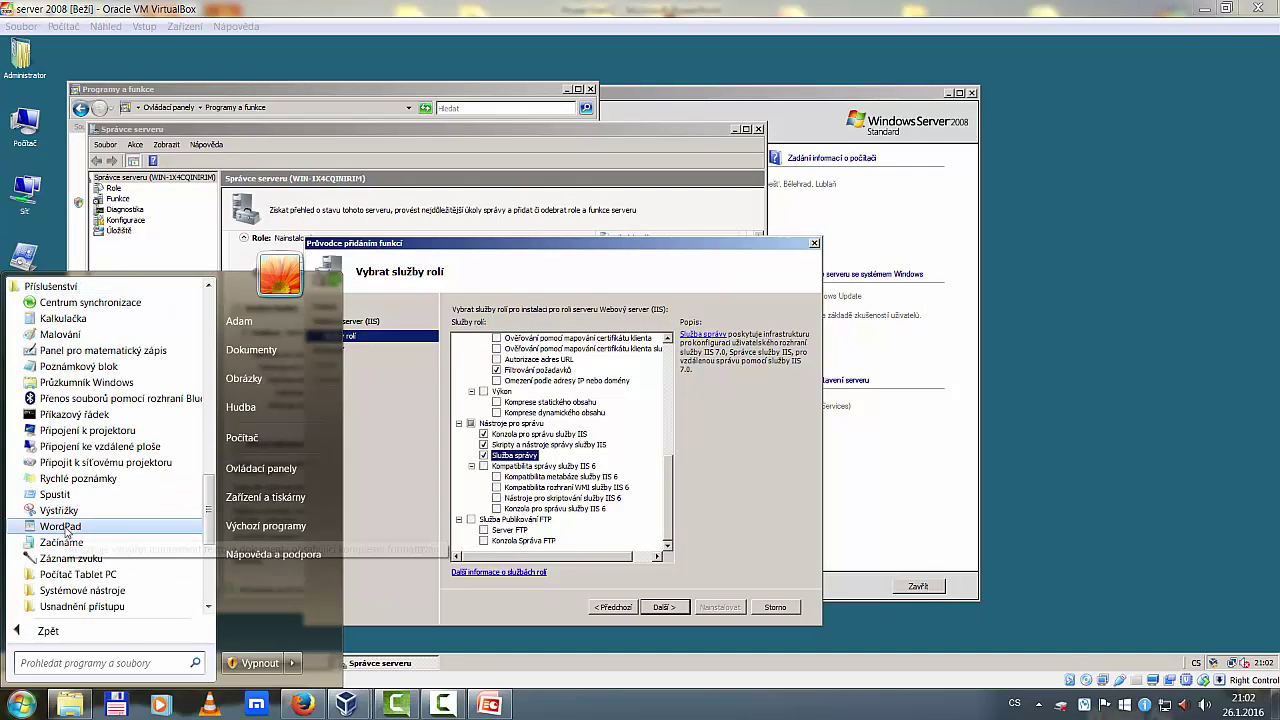
scroll(66, 533, "down", 3)
left_click(96, 484)
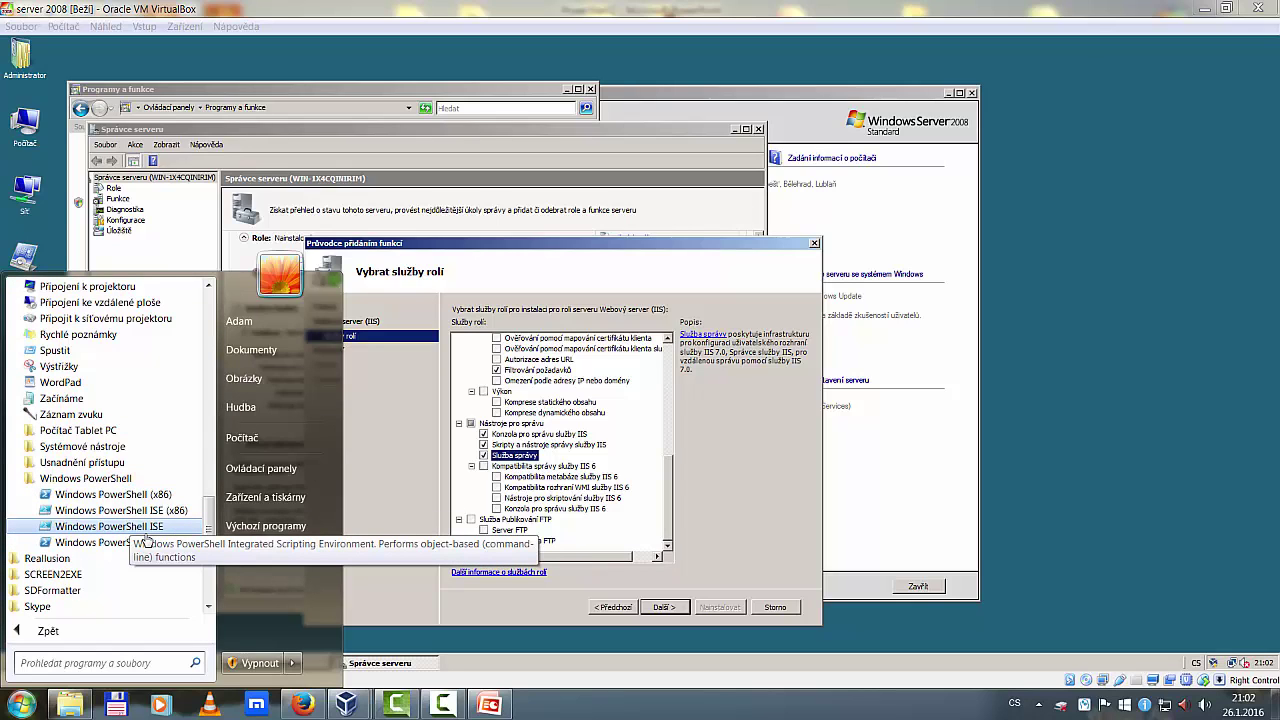
left_click(655, 538)
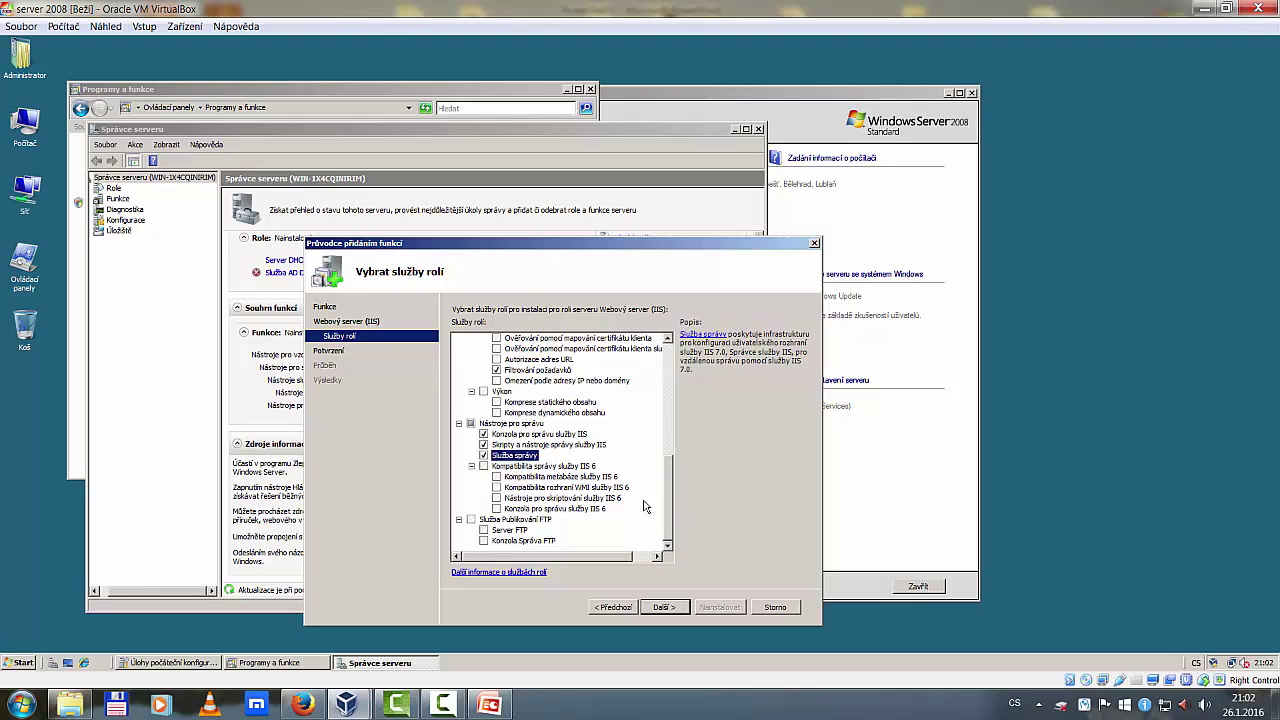
Step: Read the IIS console description, enable Kompatibilita správy služby IIS 6 with all its components, and start the installation
left_click(525, 434)
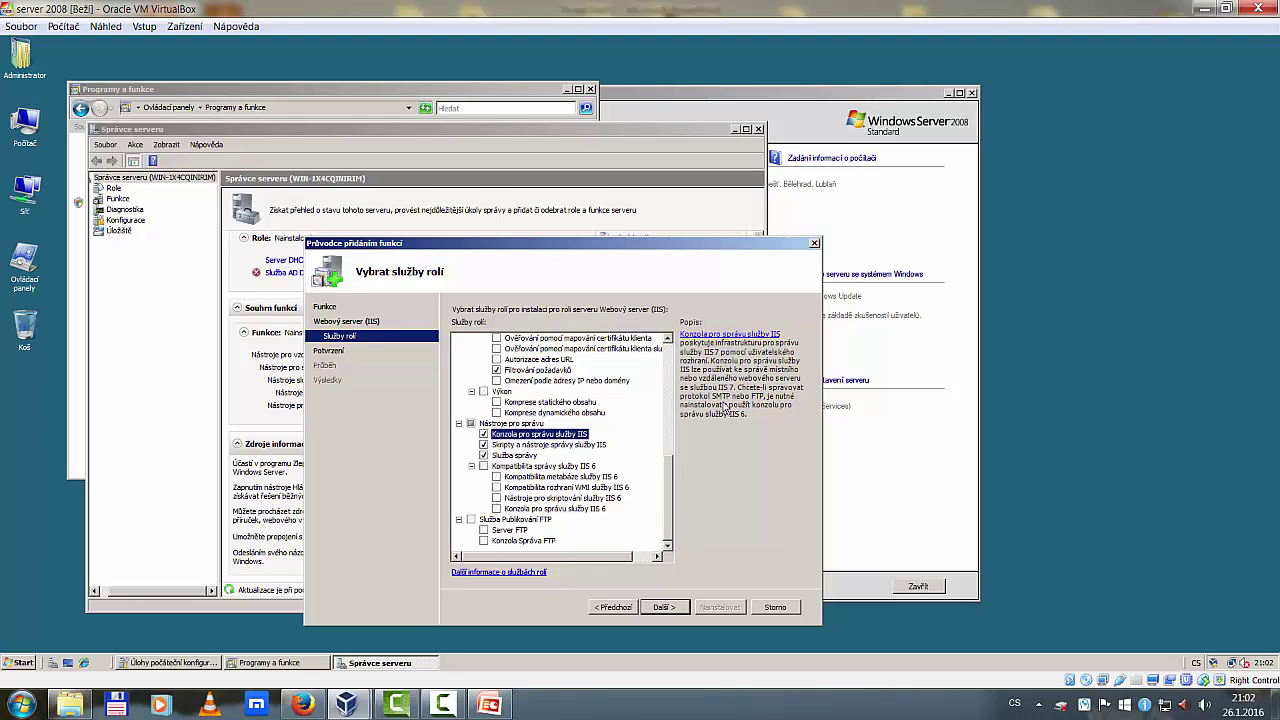
left_click_drag(668, 490, 675, 427)
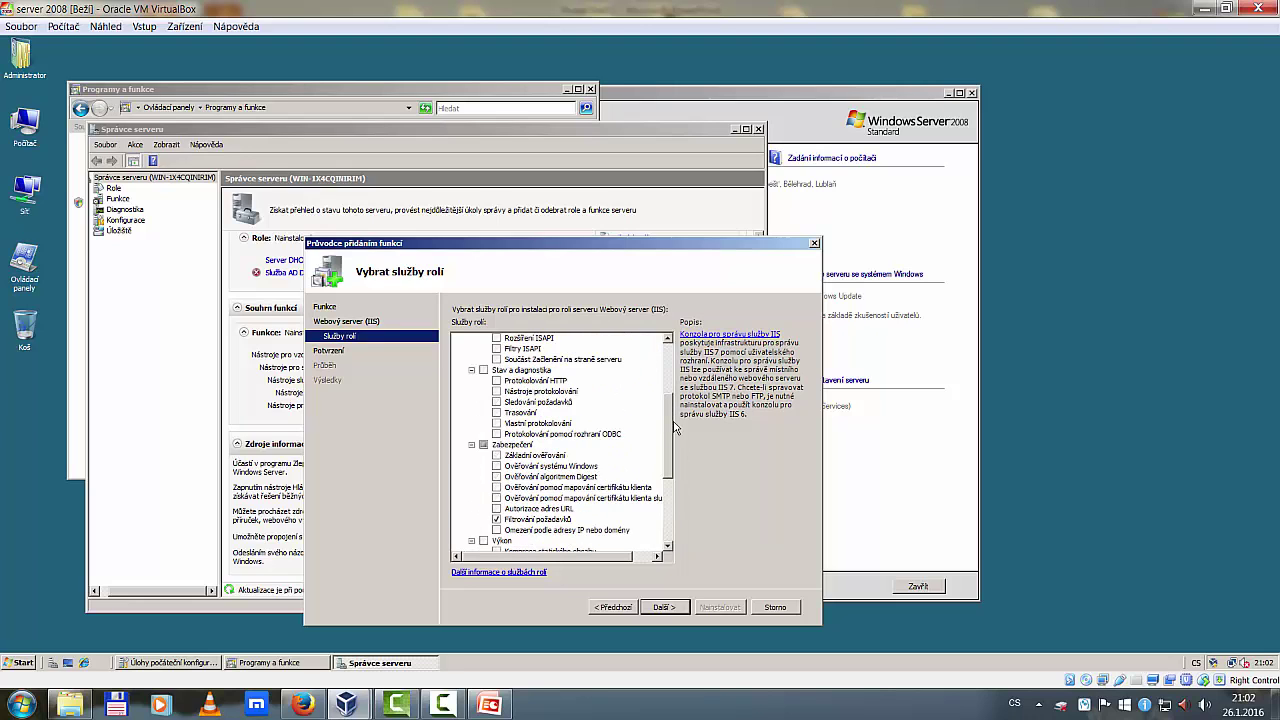
scroll(548, 470, "down", 5)
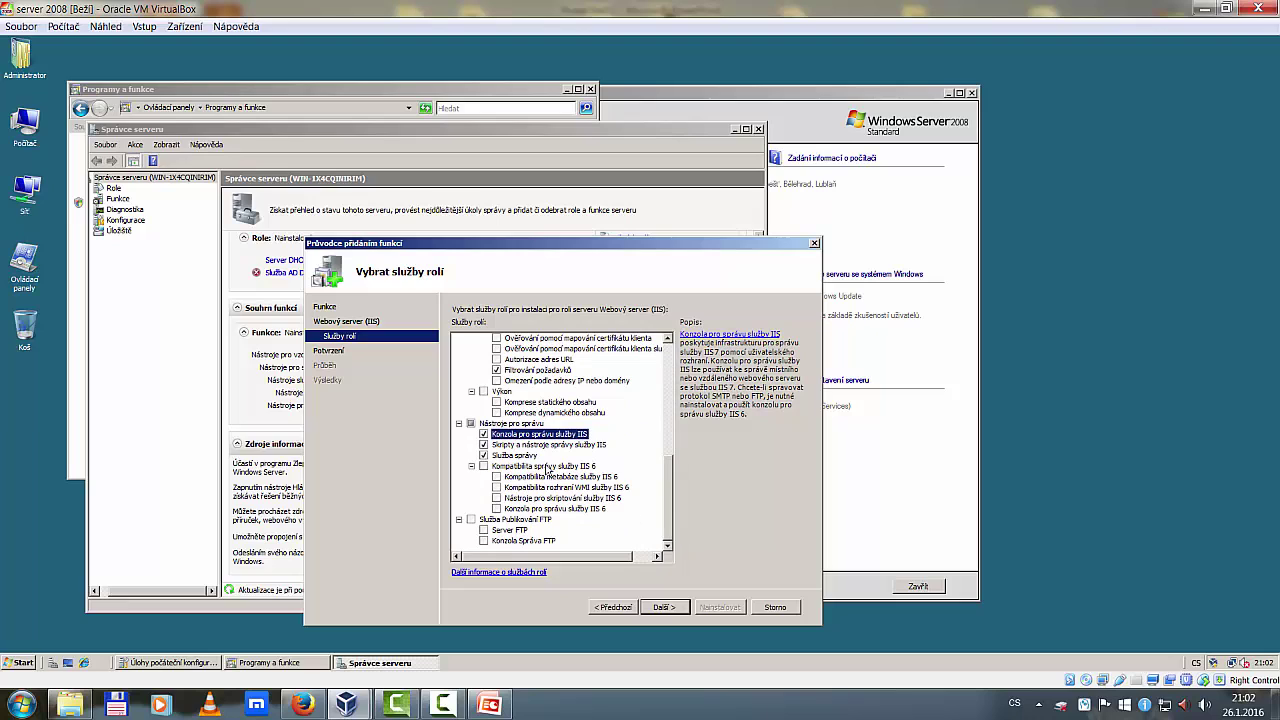
left_click(484, 466)
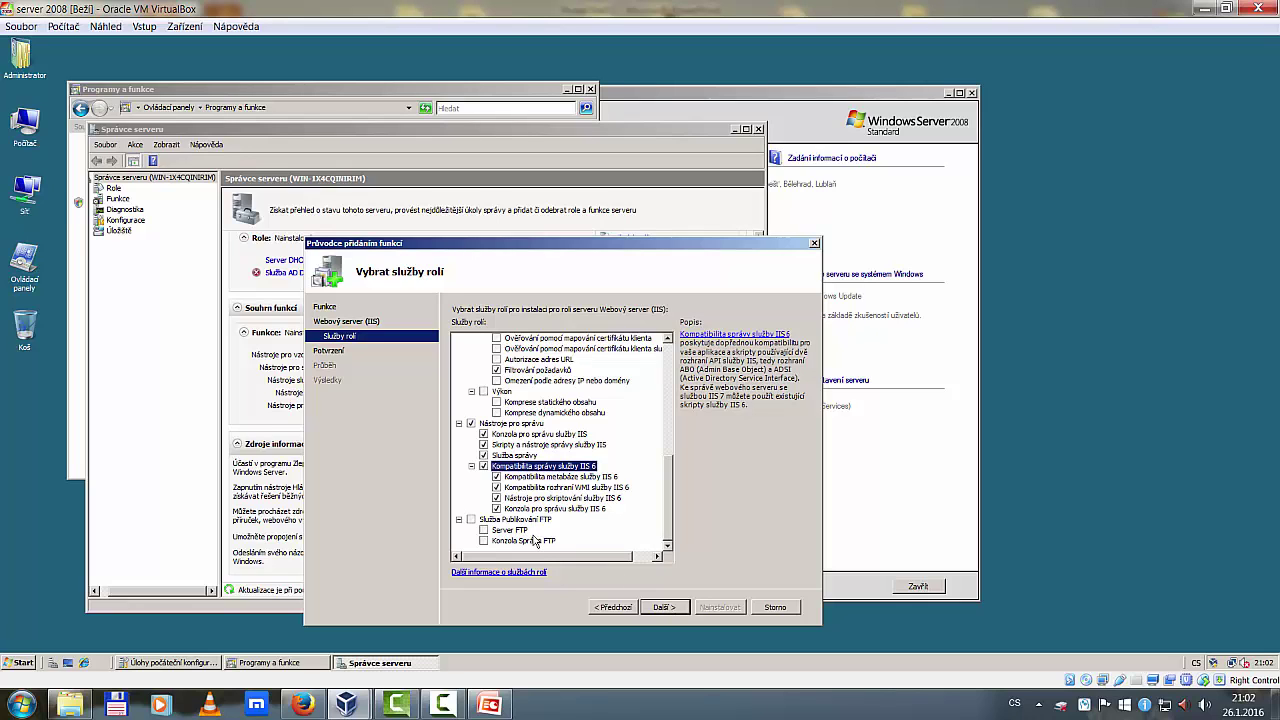
left_click(672, 608)
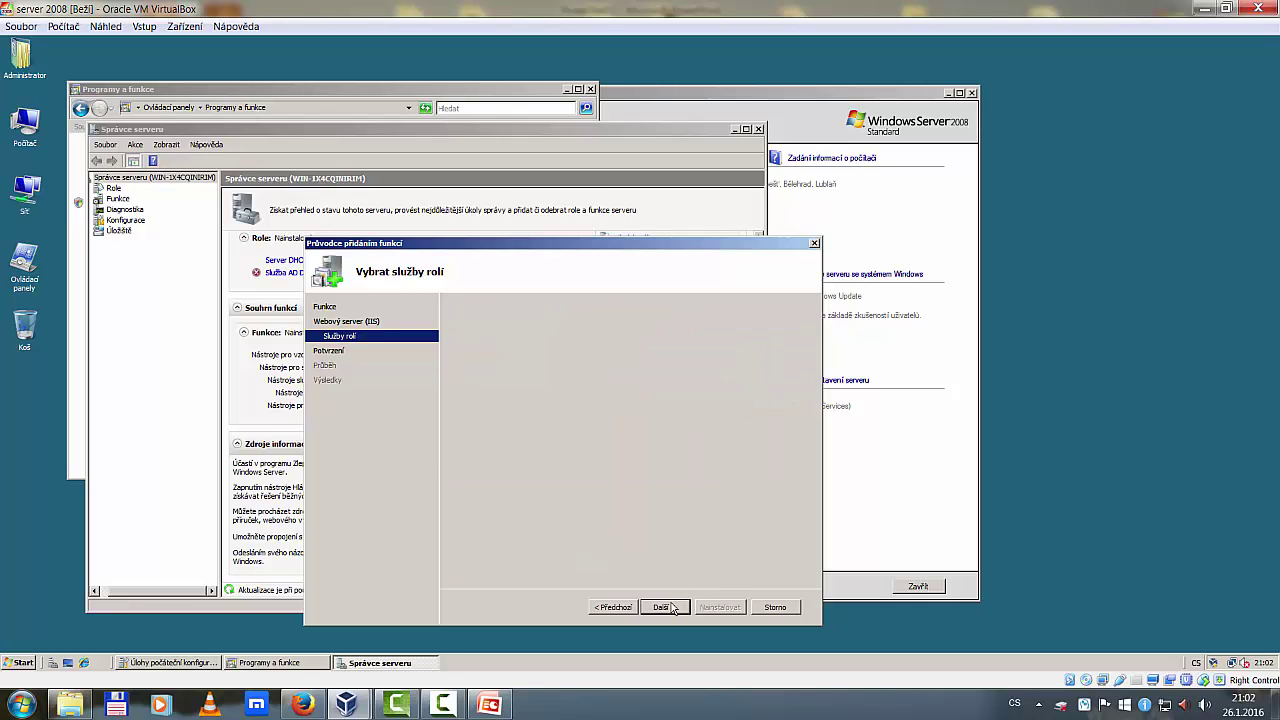
left_click(719, 608)
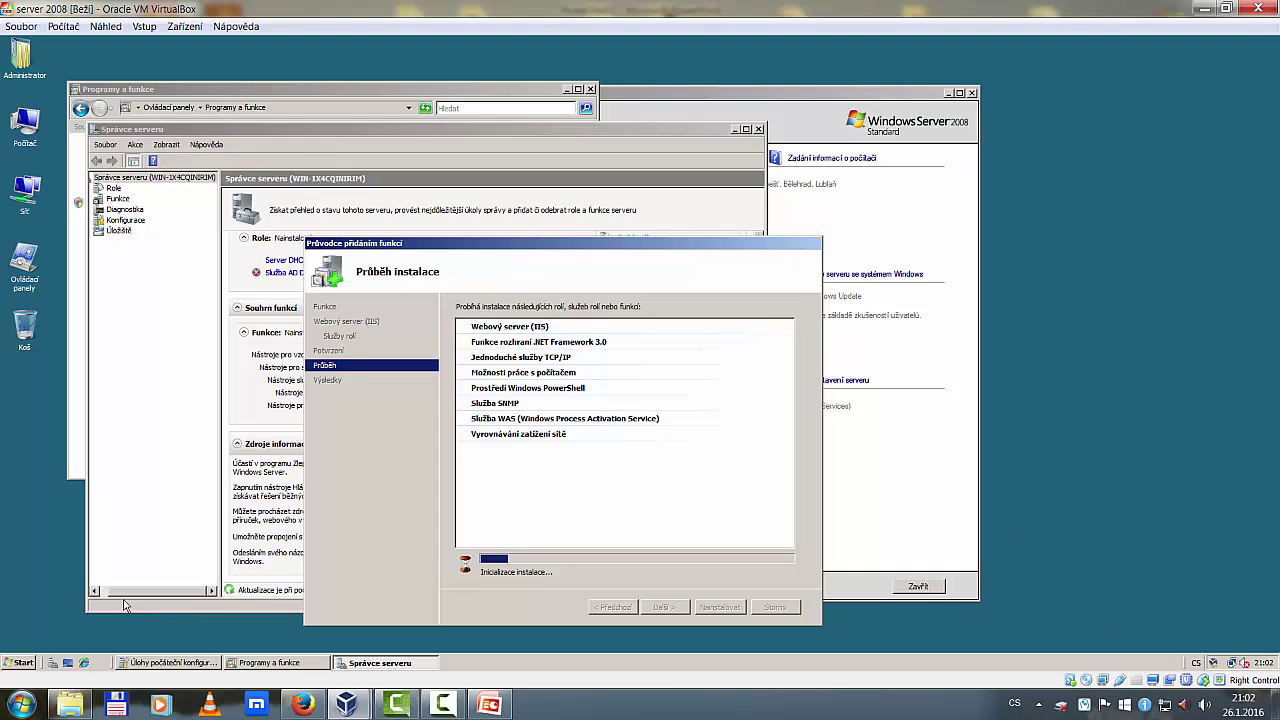
left_click(20, 664)
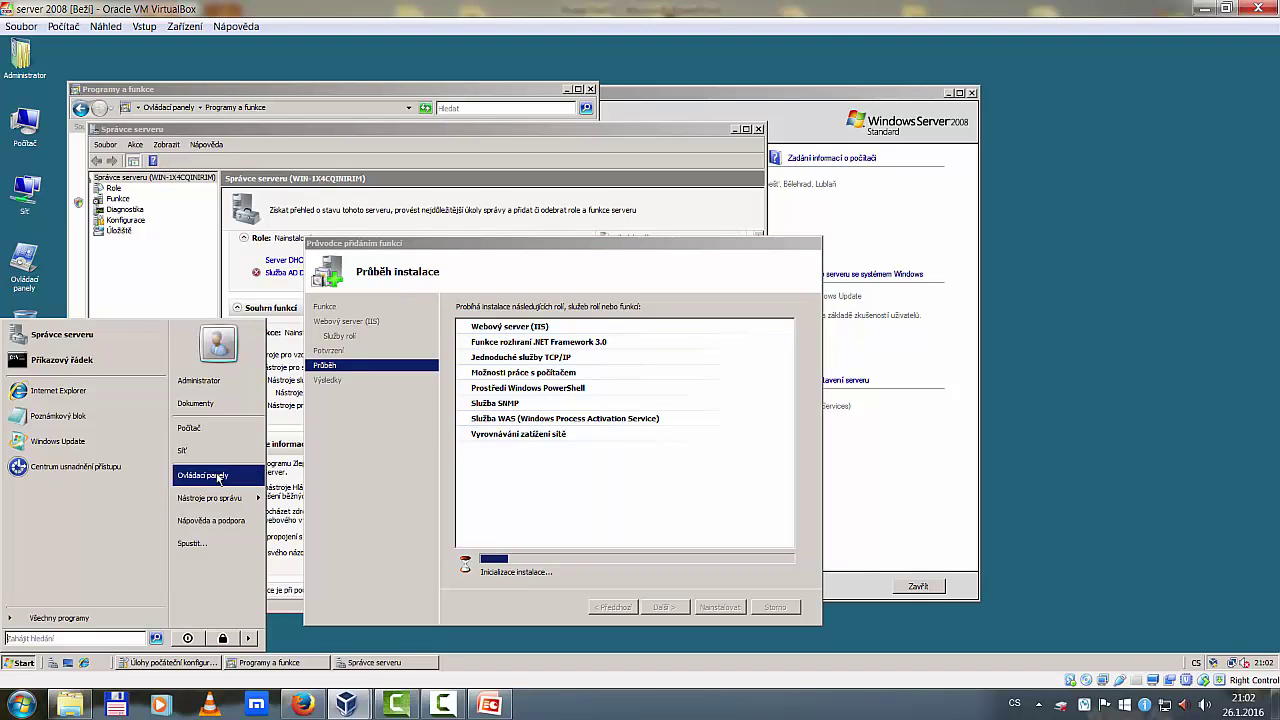
mouse_move(212, 500)
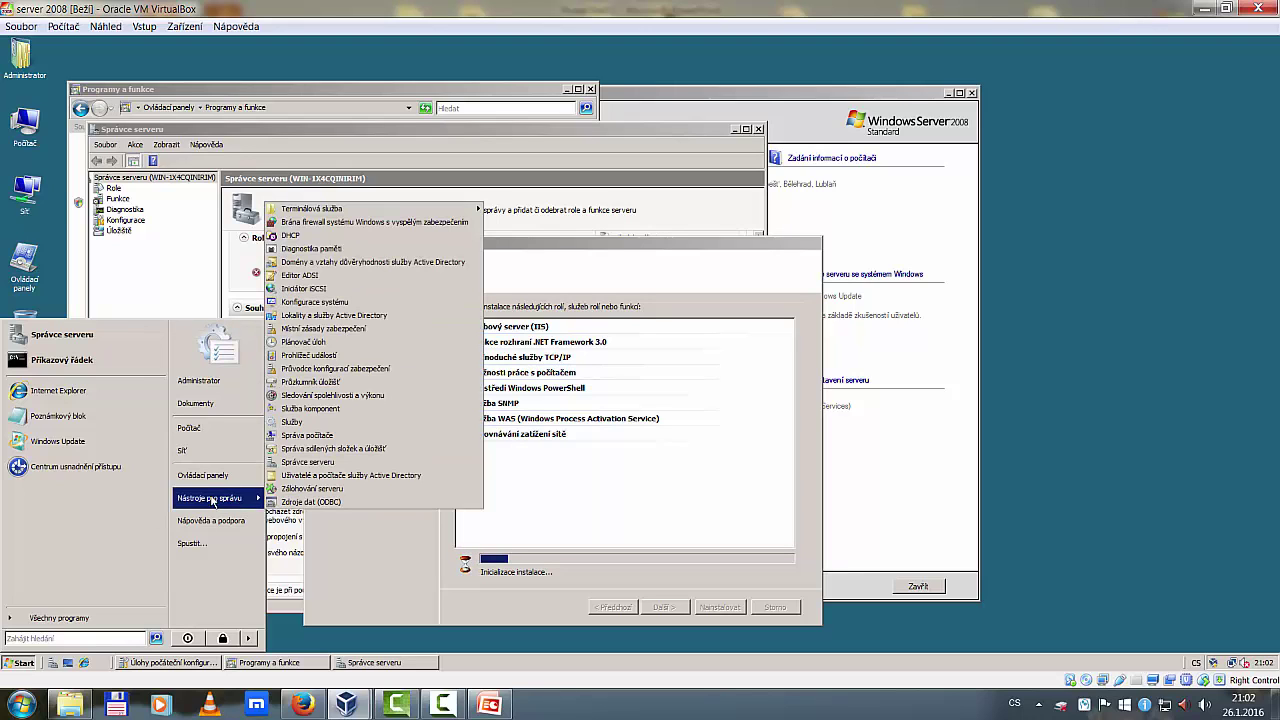
left_click(307, 462)
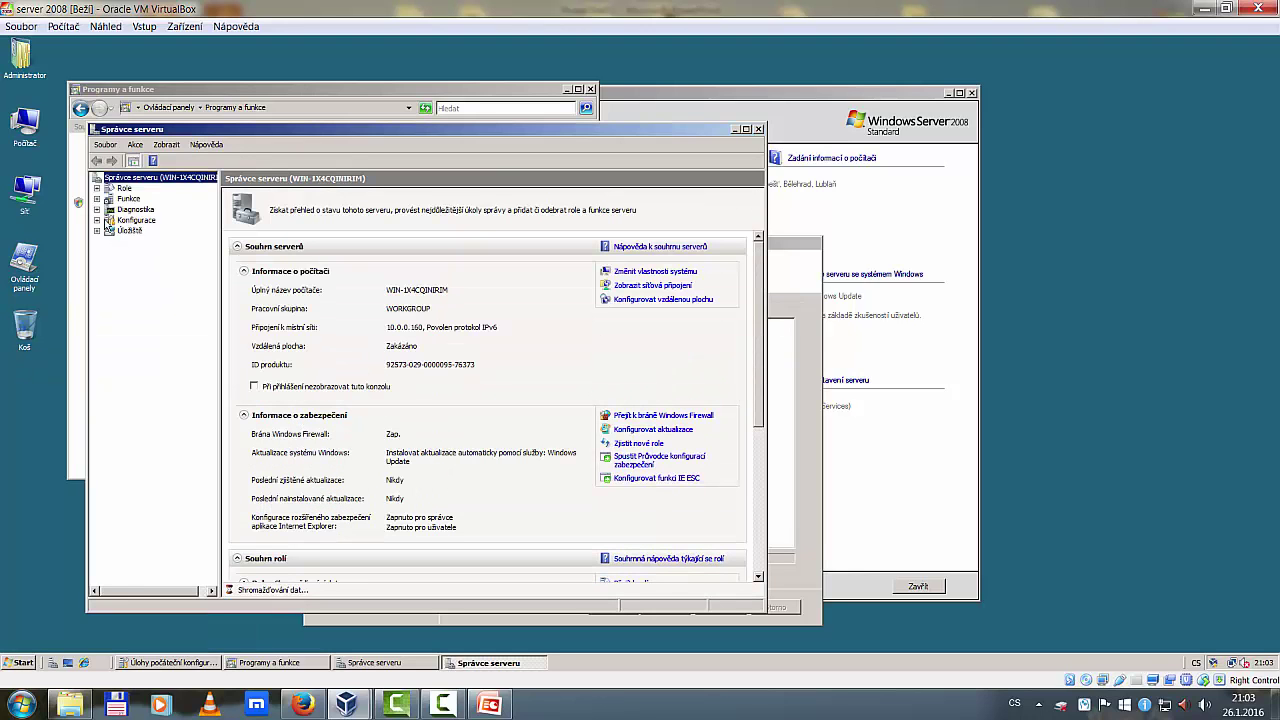
left_click(759, 129)
left_click(725, 96)
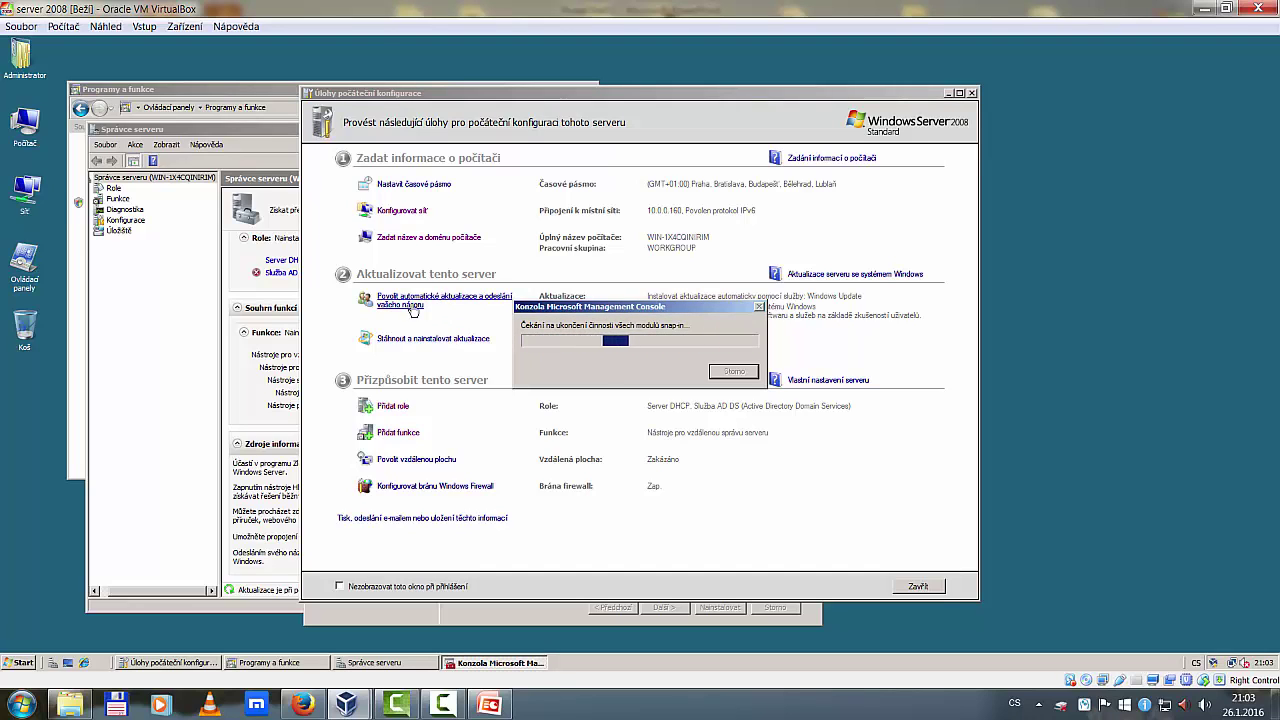
Step: Open the Místní zásady zabezpečení console from the server's administrative tools and show the contents of its Místní zásady folder
left_click(14, 666)
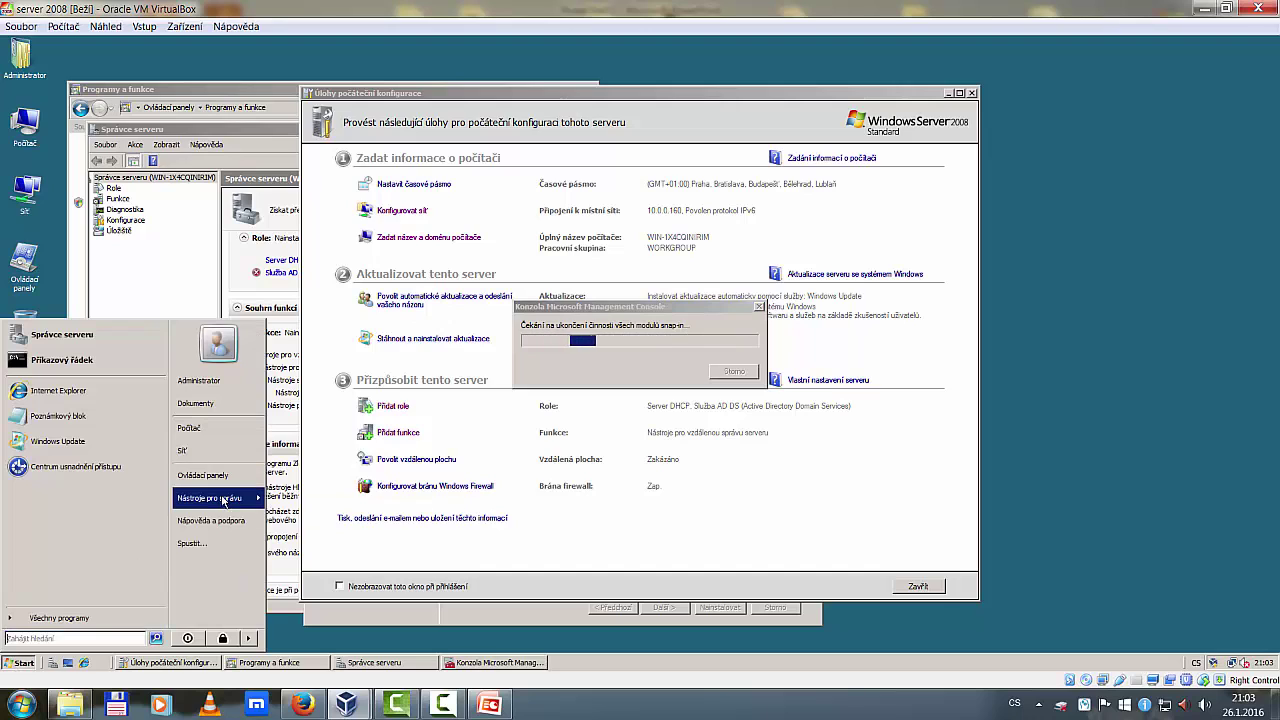
mouse_move(224, 503)
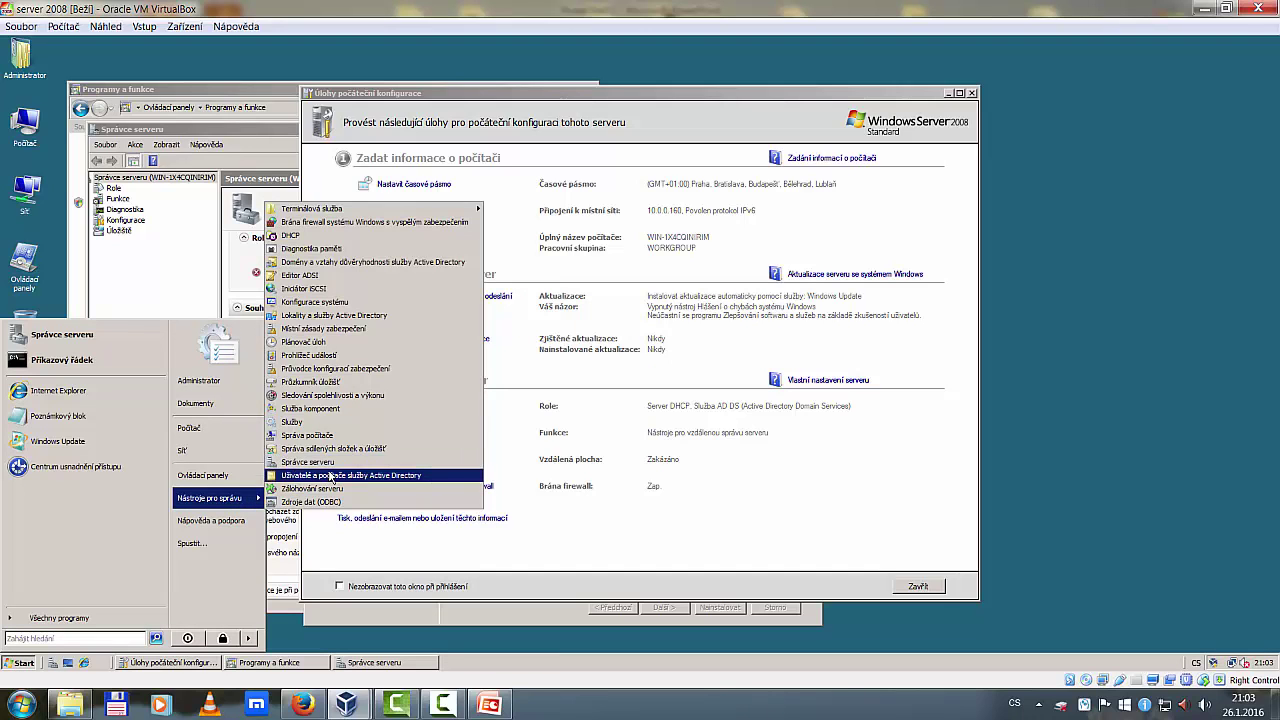
left_click(329, 334)
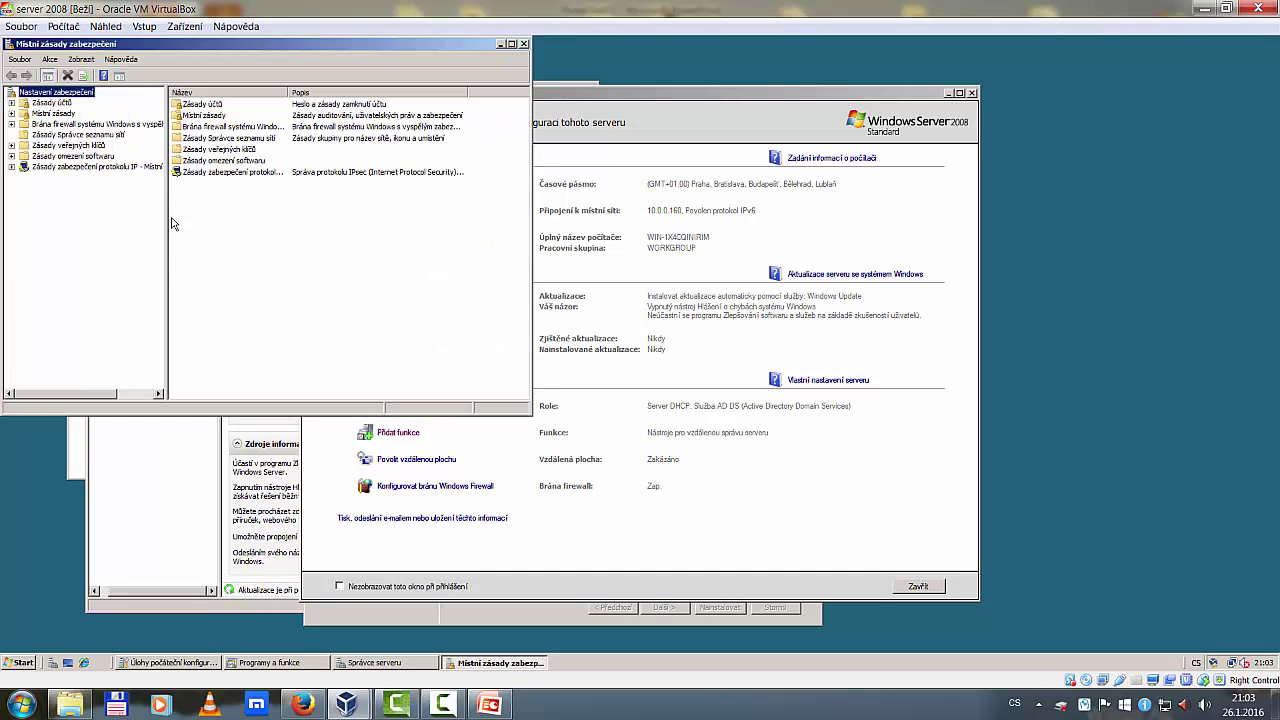
left_click_drag(256, 44, 533, 160)
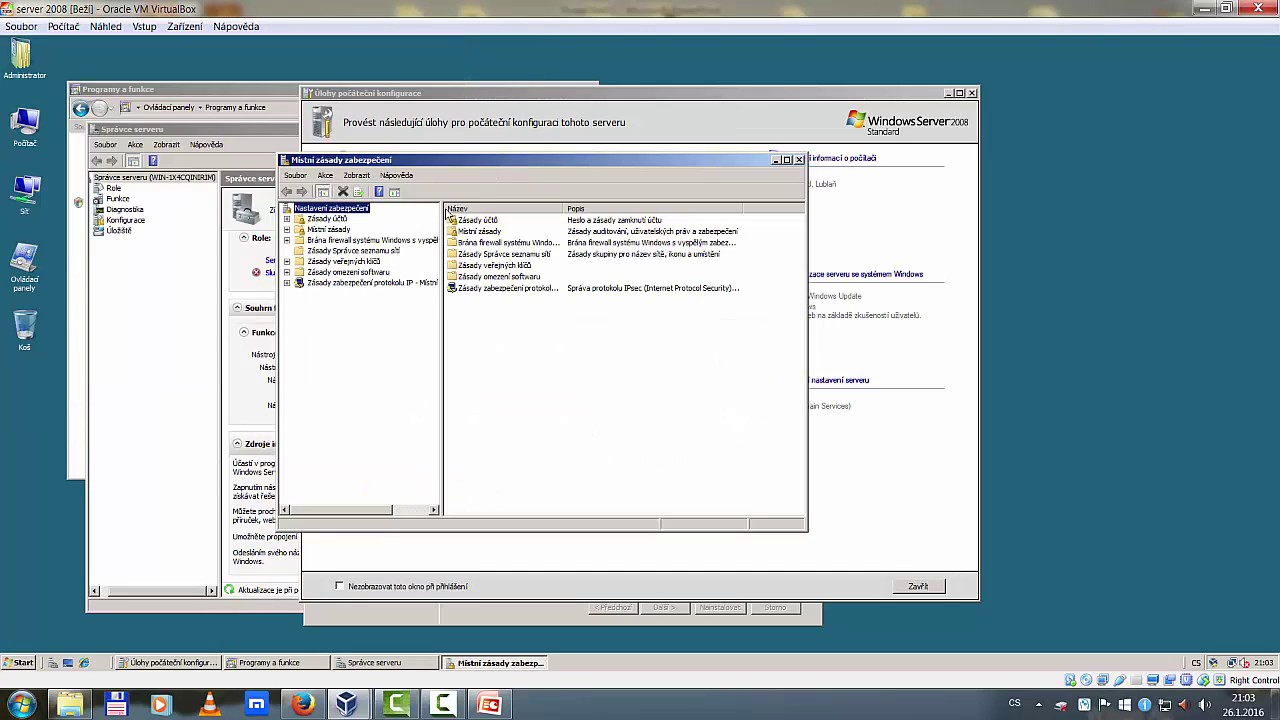
double_click(466, 230)
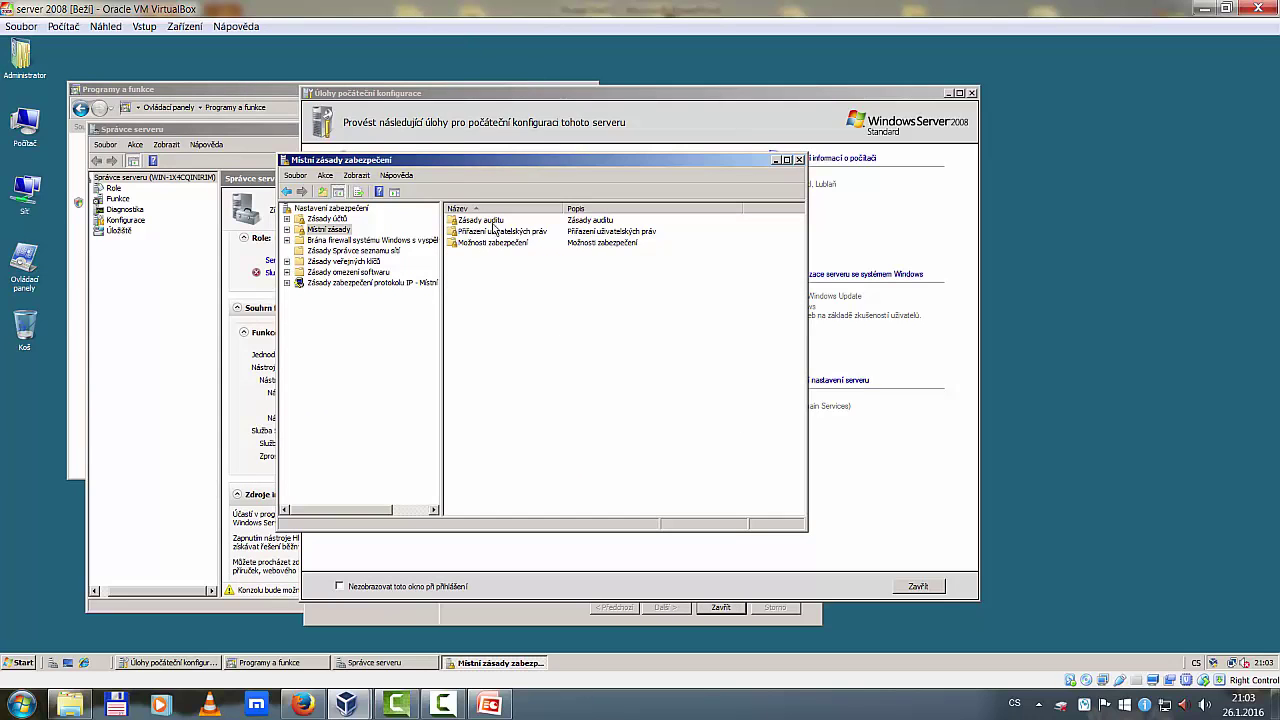
Step: Look through Možnosti zabezpečení, and set the Maximální stáří hesla policy under Zásady hesla to 90 days
left_click(516, 246)
double_click(516, 246)
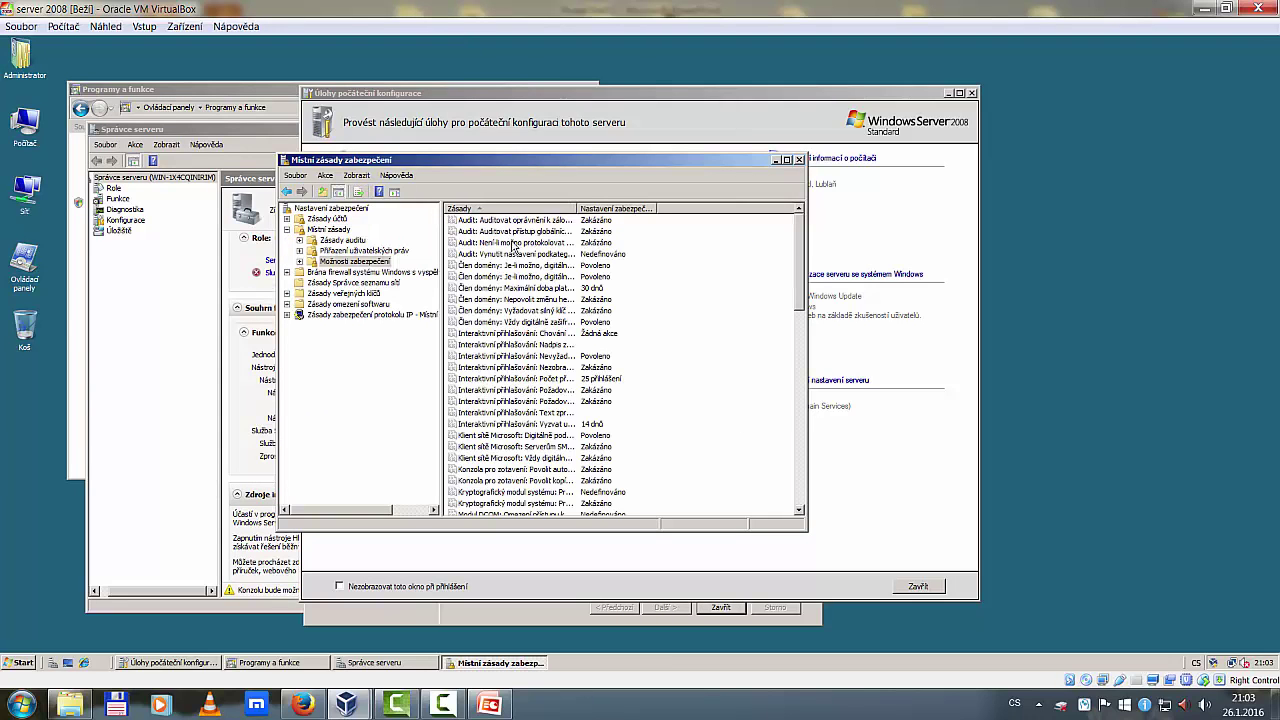
left_click(328, 220)
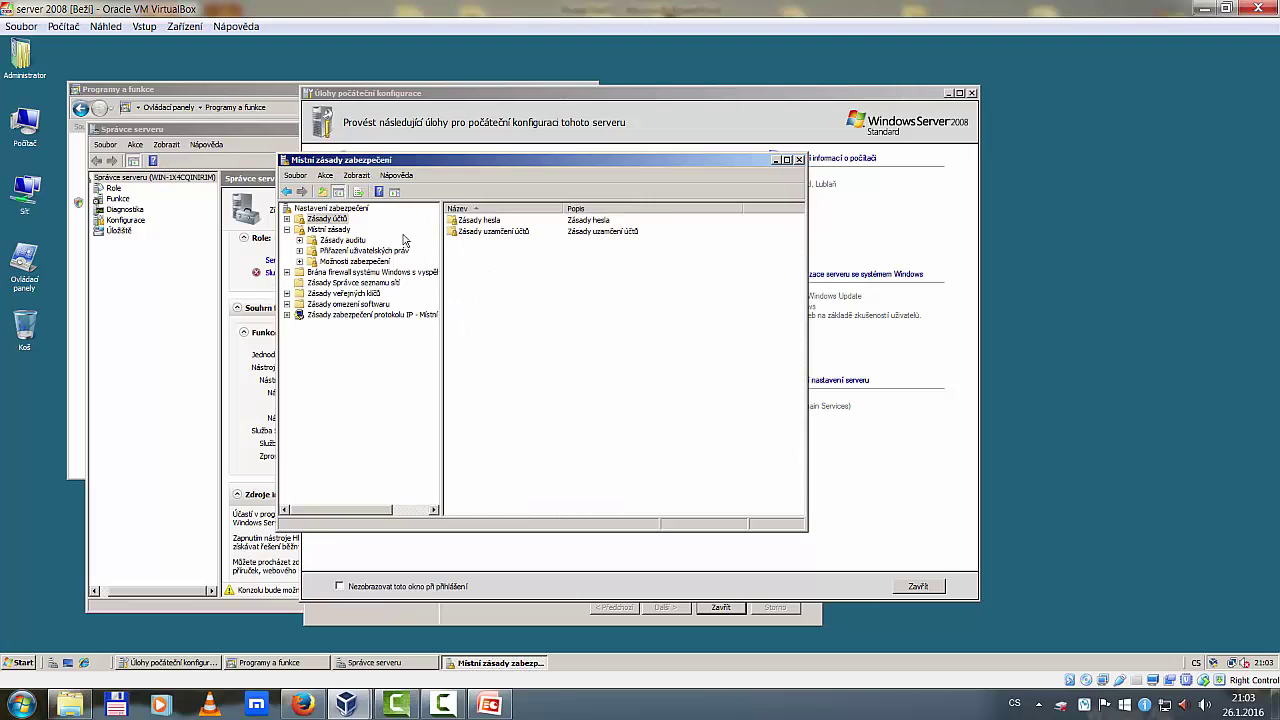
double_click(476, 222)
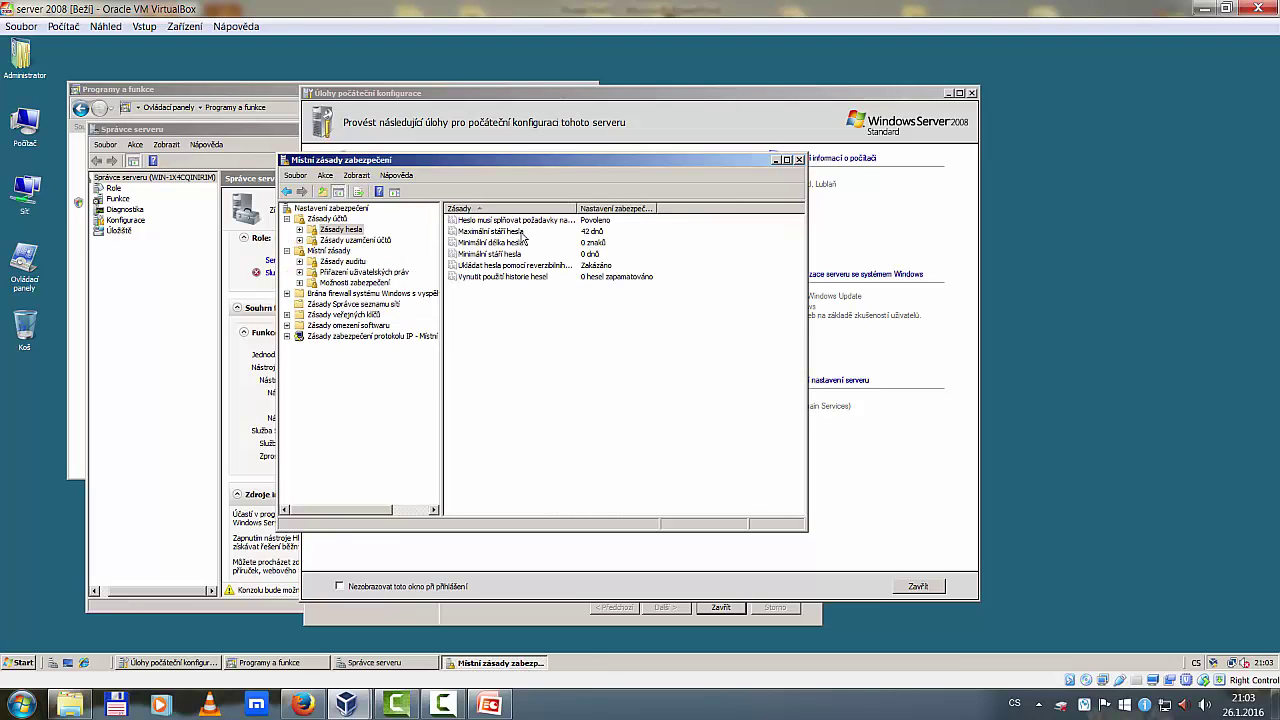
double_click(519, 232)
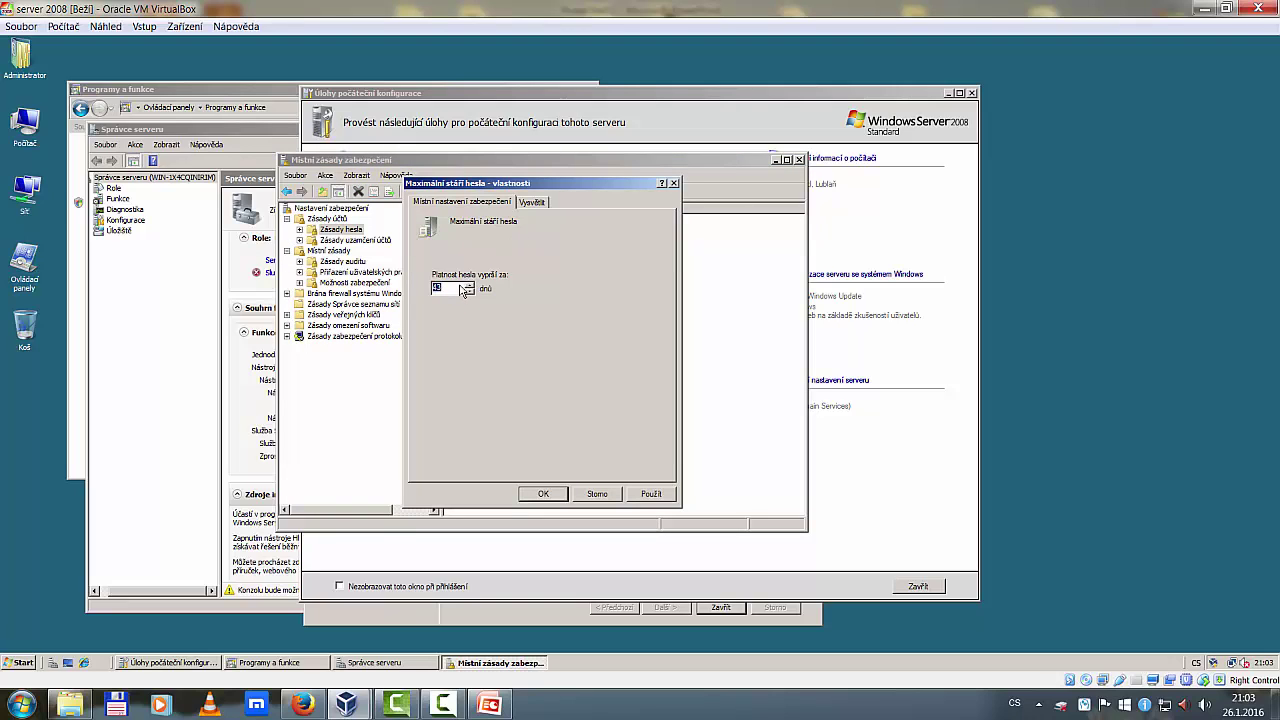
type("90")
left_click(660, 493)
left_click(548, 494)
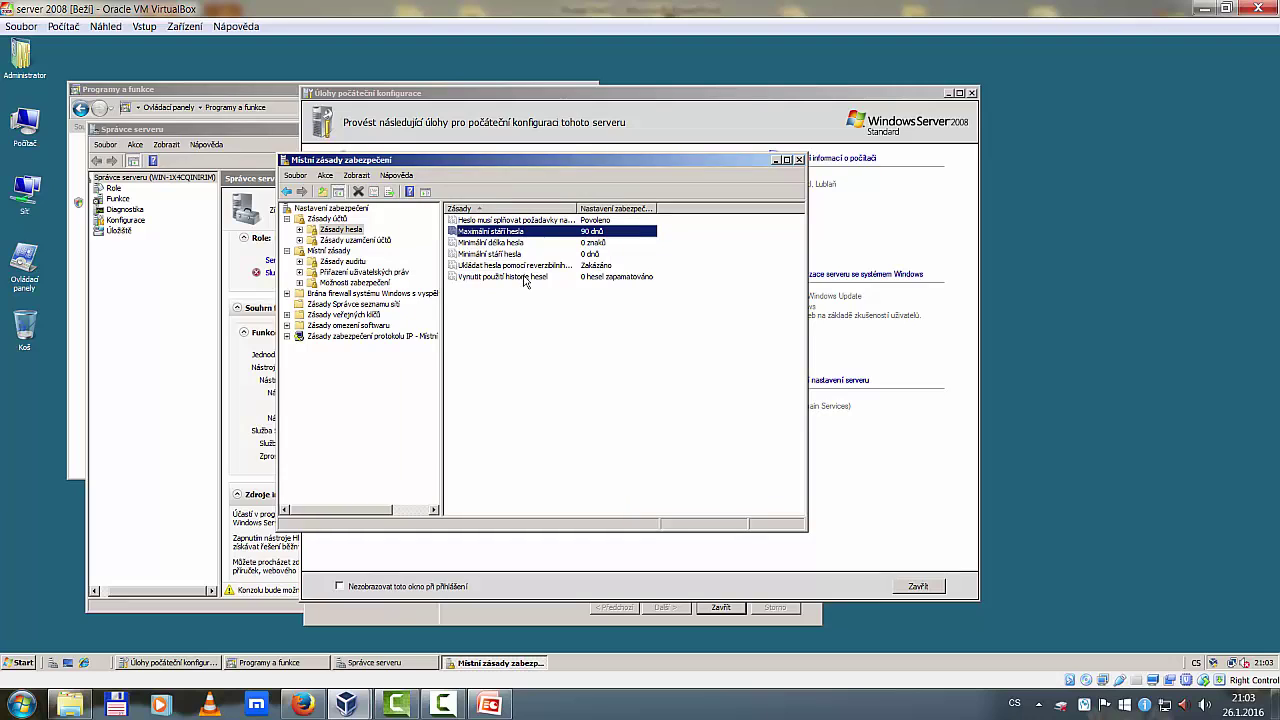
Step: Set the Vynutit použití historie hesel policy to 2 remembered passwords
double_click(522, 280)
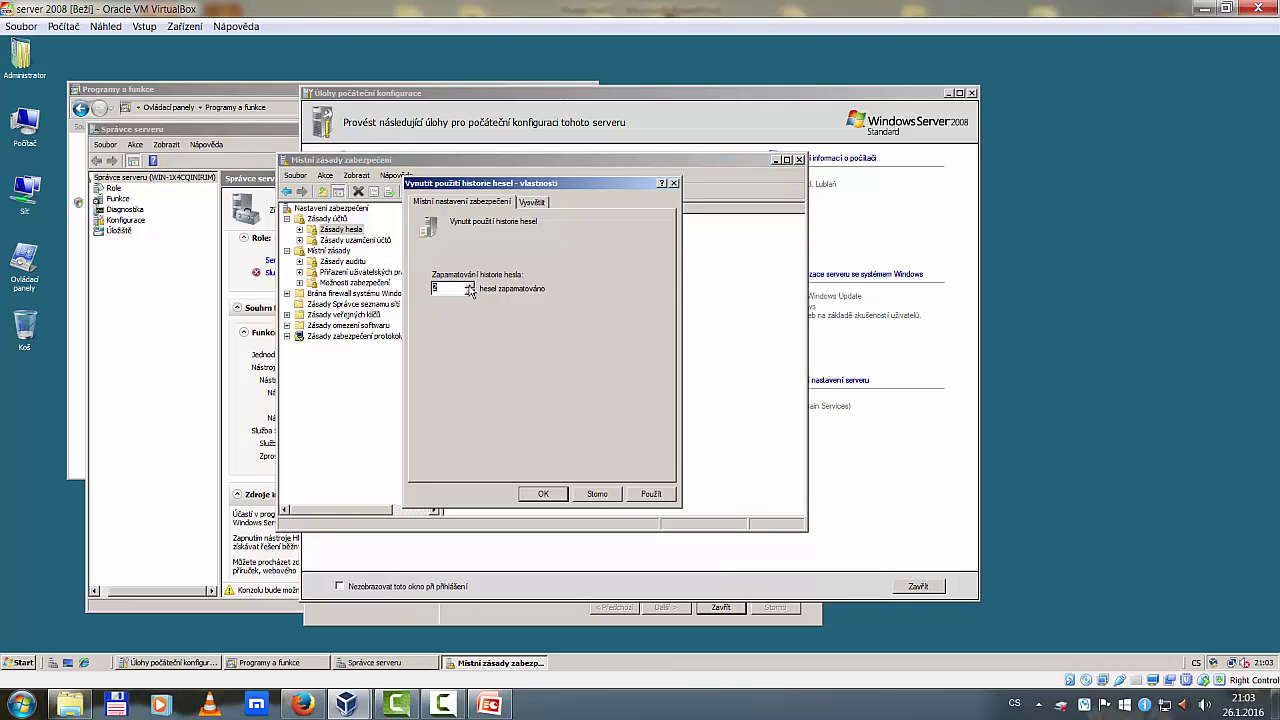
left_click(541, 494)
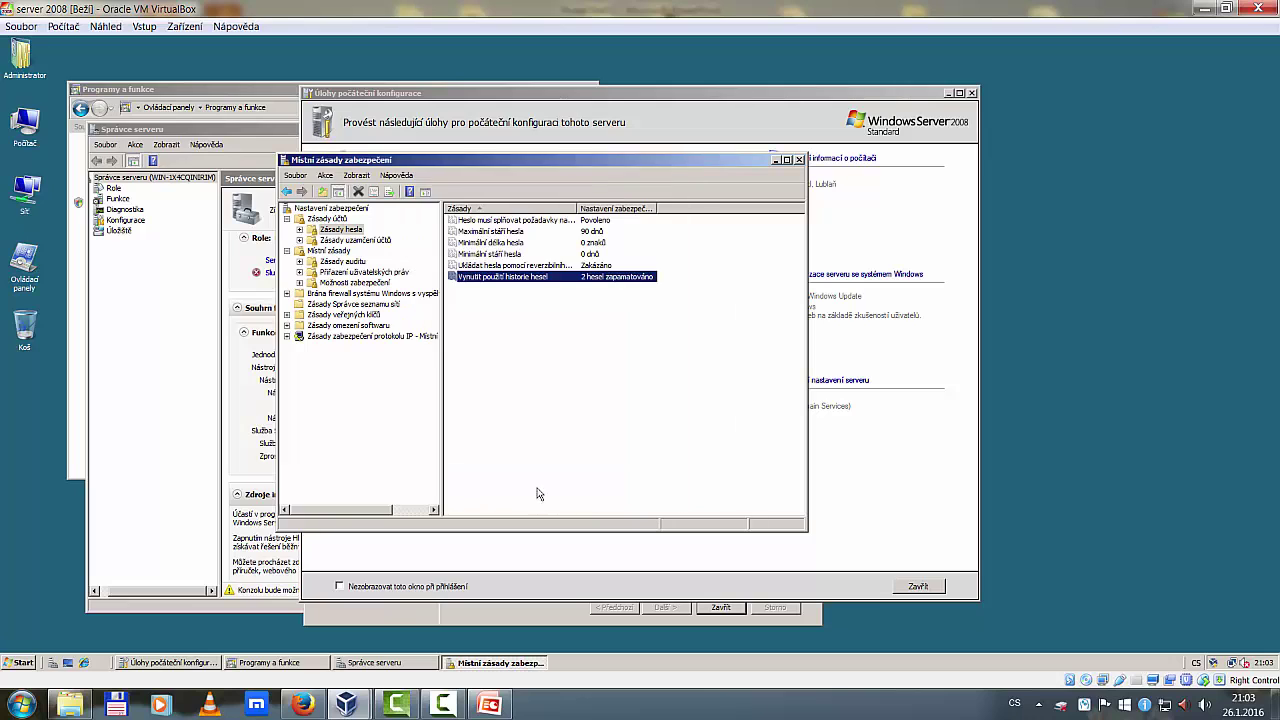
left_click(593, 314)
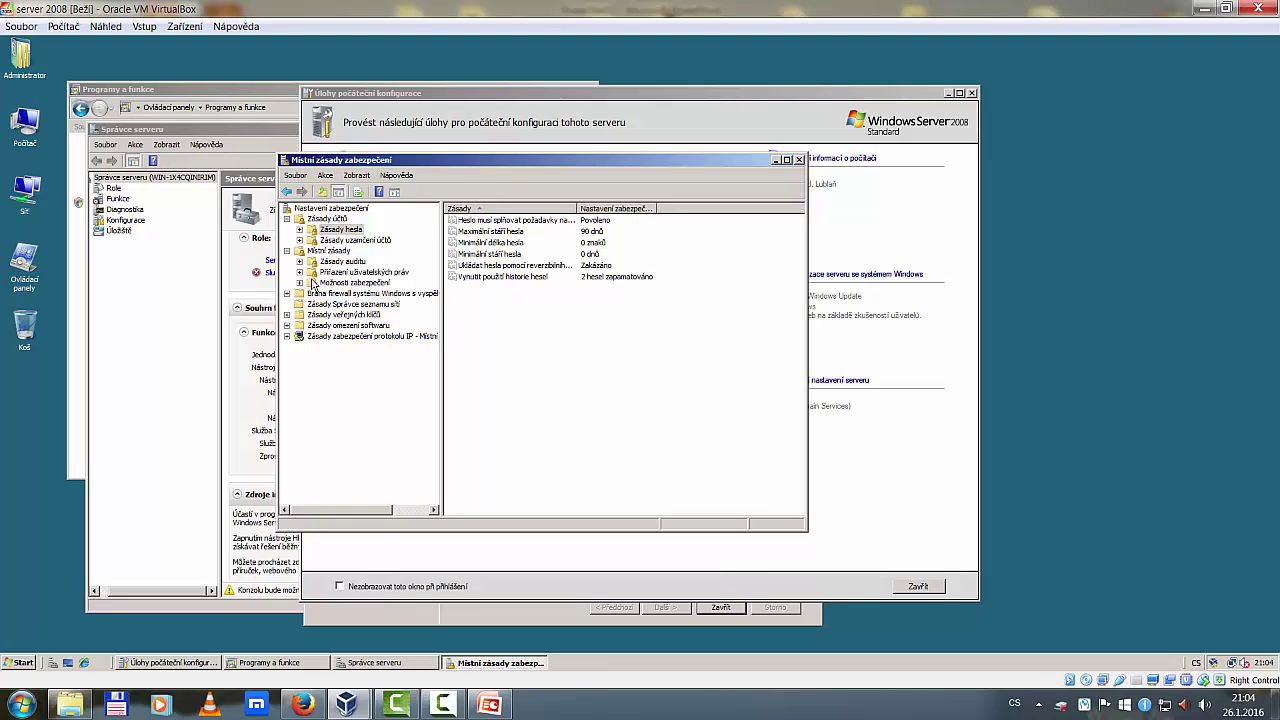
Step: Review the policies in Zásady uzamčení účtů, and set Minimální stáří hesla under Zásady hesla to 1 day
left_click(302, 289)
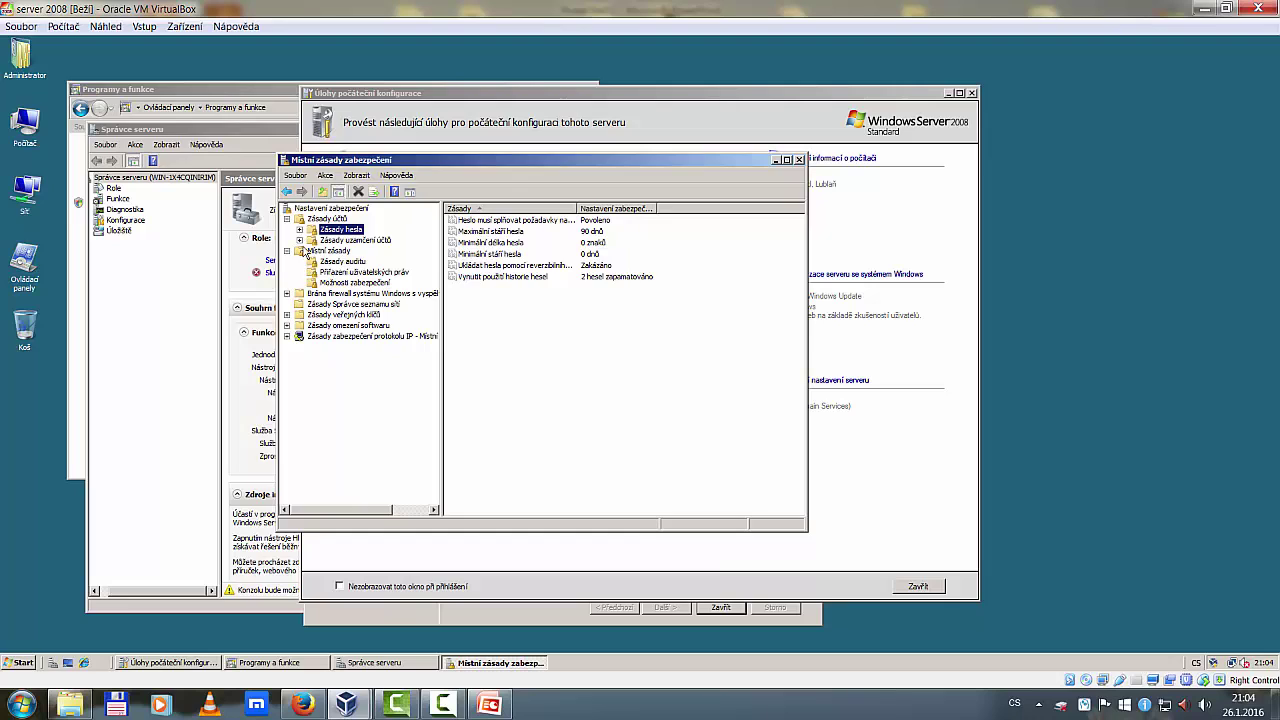
left_click(348, 240)
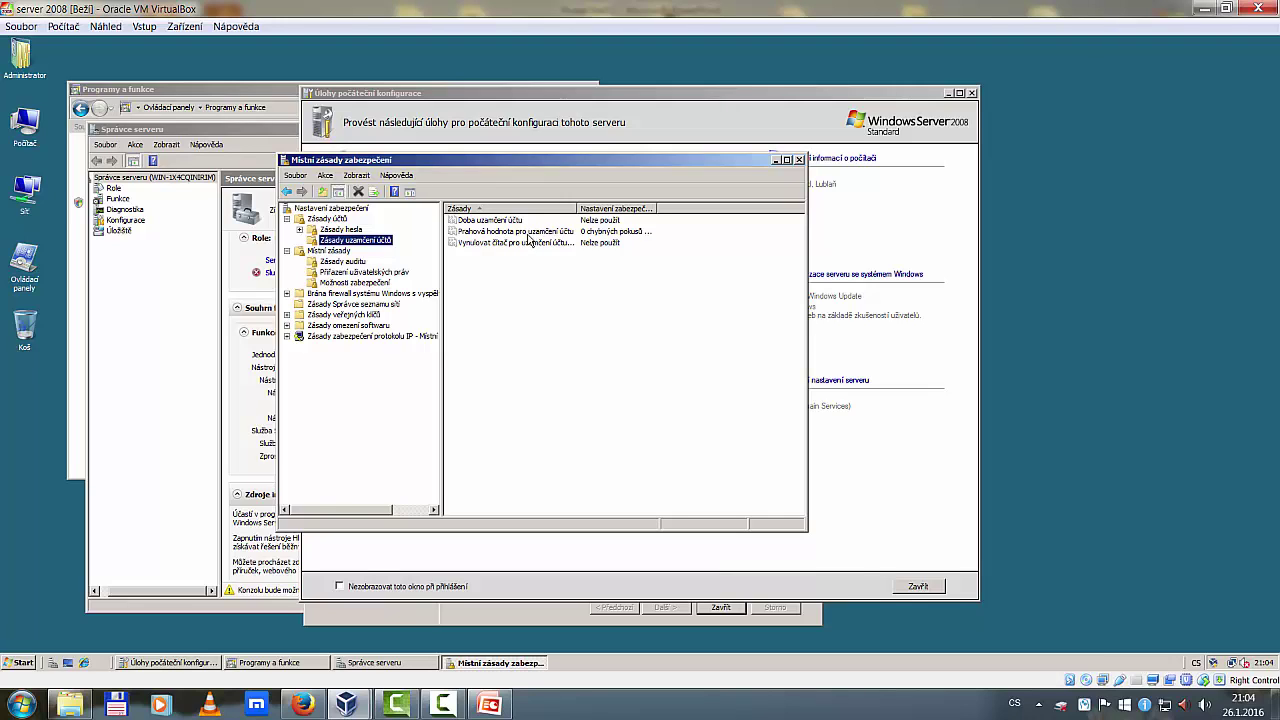
left_click(339, 230)
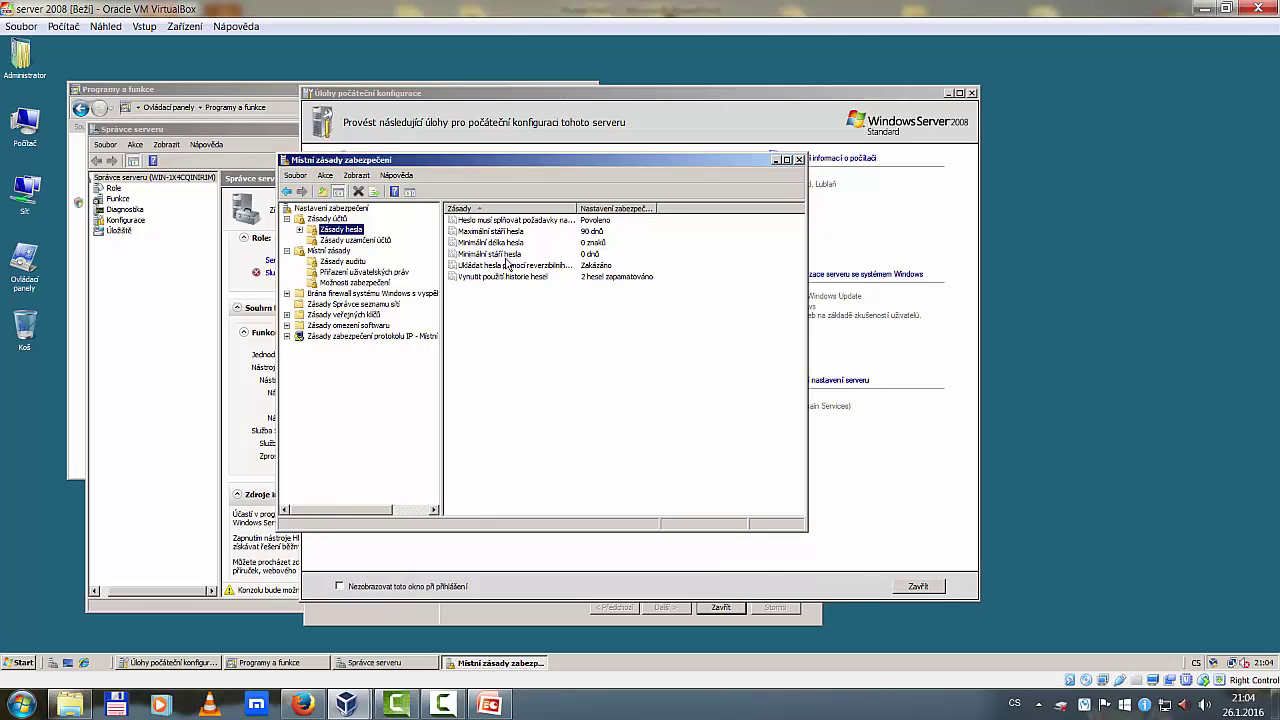
double_click(509, 255)
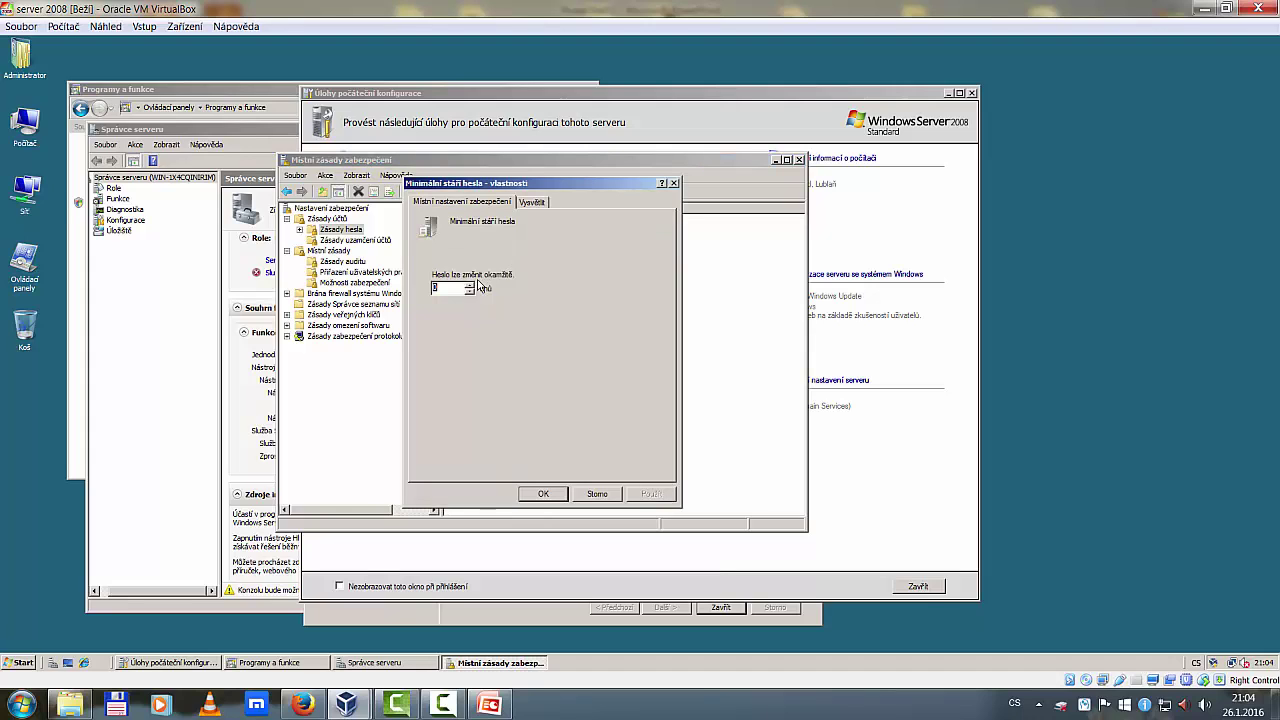
left_click(543, 494)
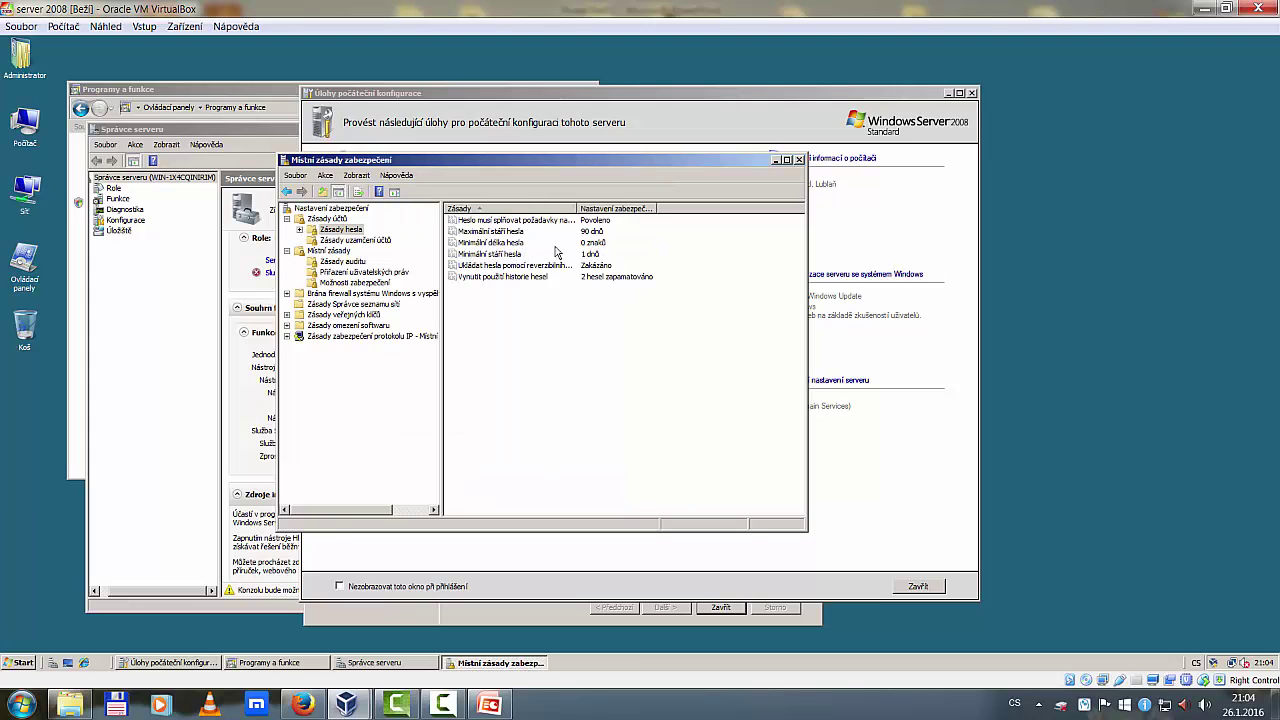
Step: Check the setting of the password complexity policy and close the Místní zásady zabezpečení console
double_click(513, 221)
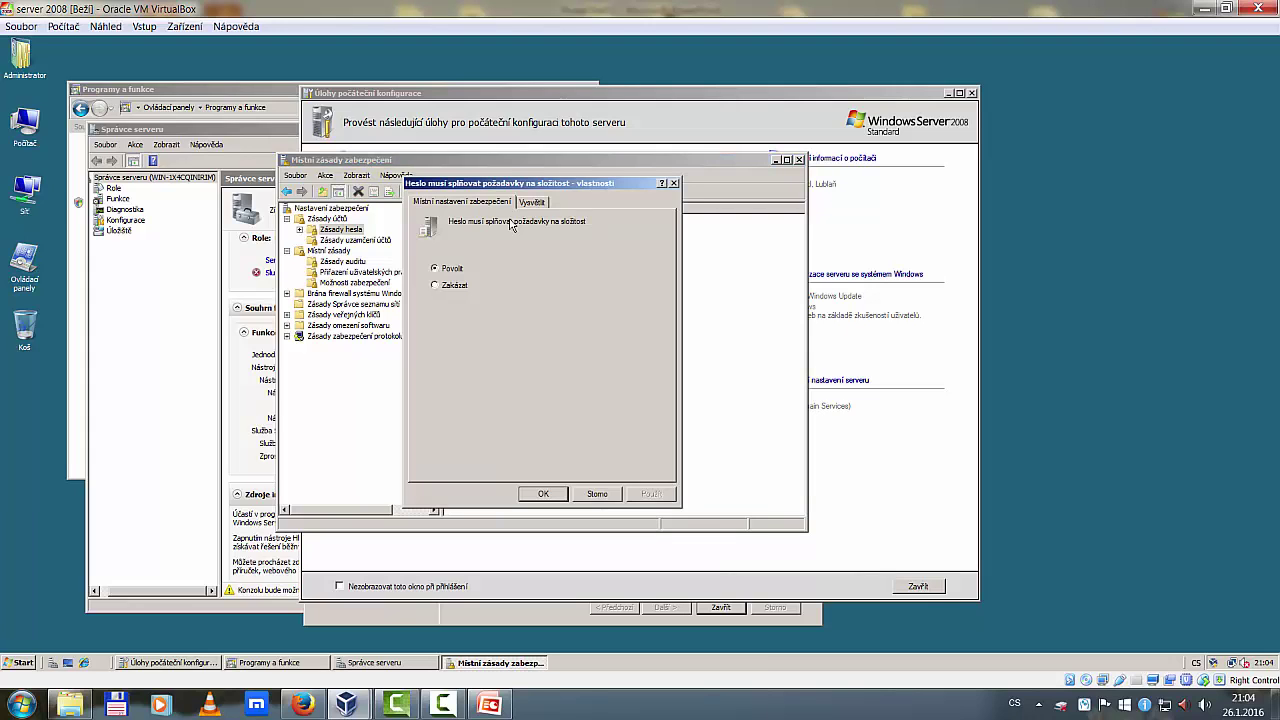
left_click(674, 184)
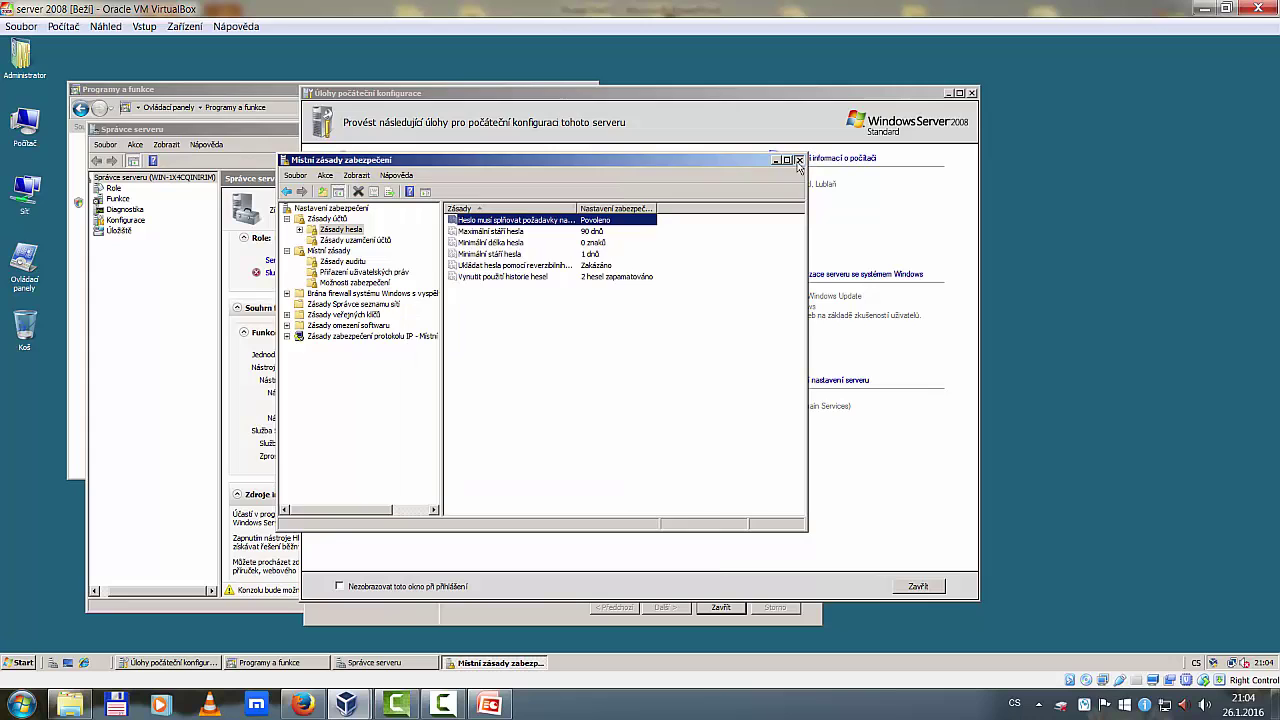
left_click(799, 159)
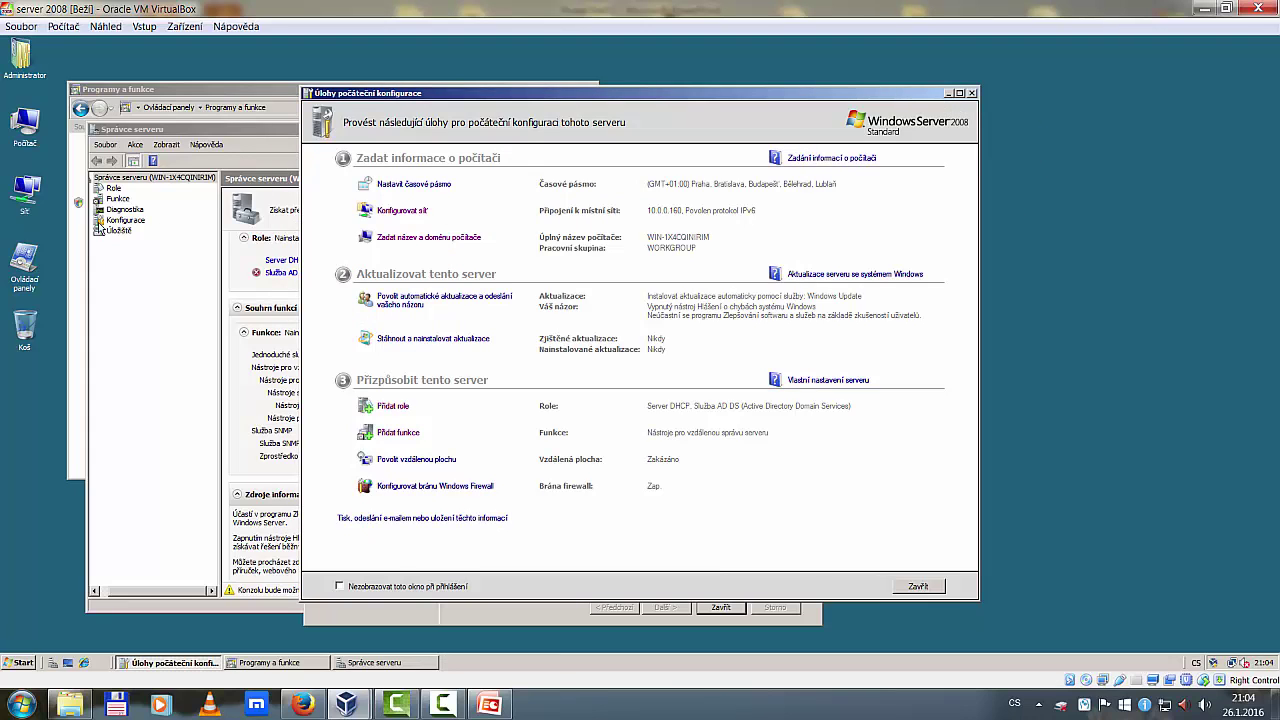
Step: Review the feature installation results in Správce serveru and restart the server to complete the installation
left_click(249, 134)
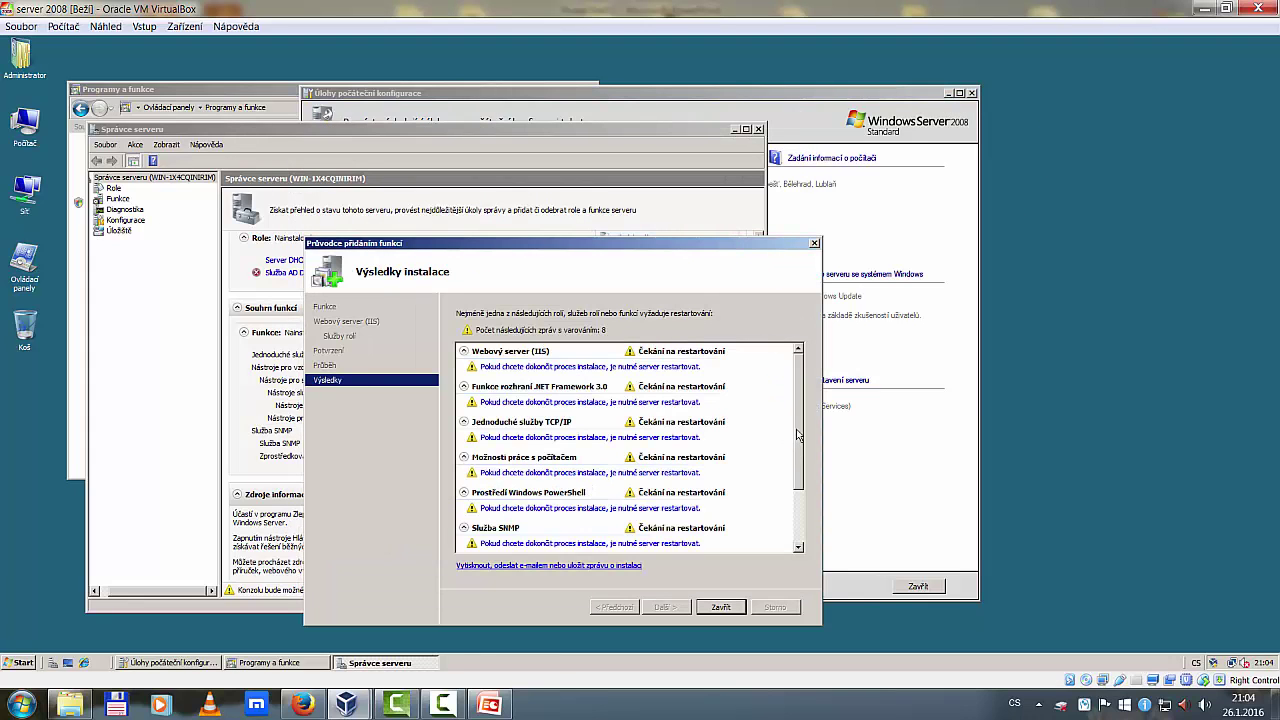
scroll(797, 427, "down", 3)
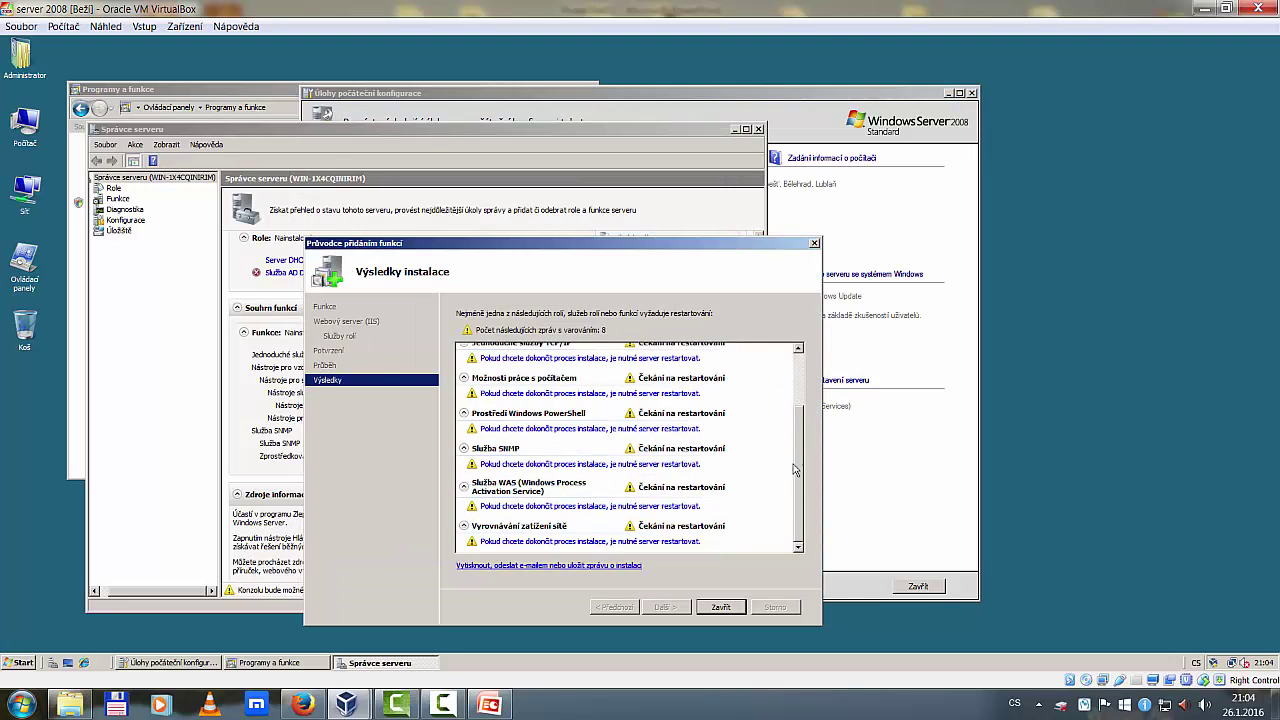
scroll(793, 430, "up", 3)
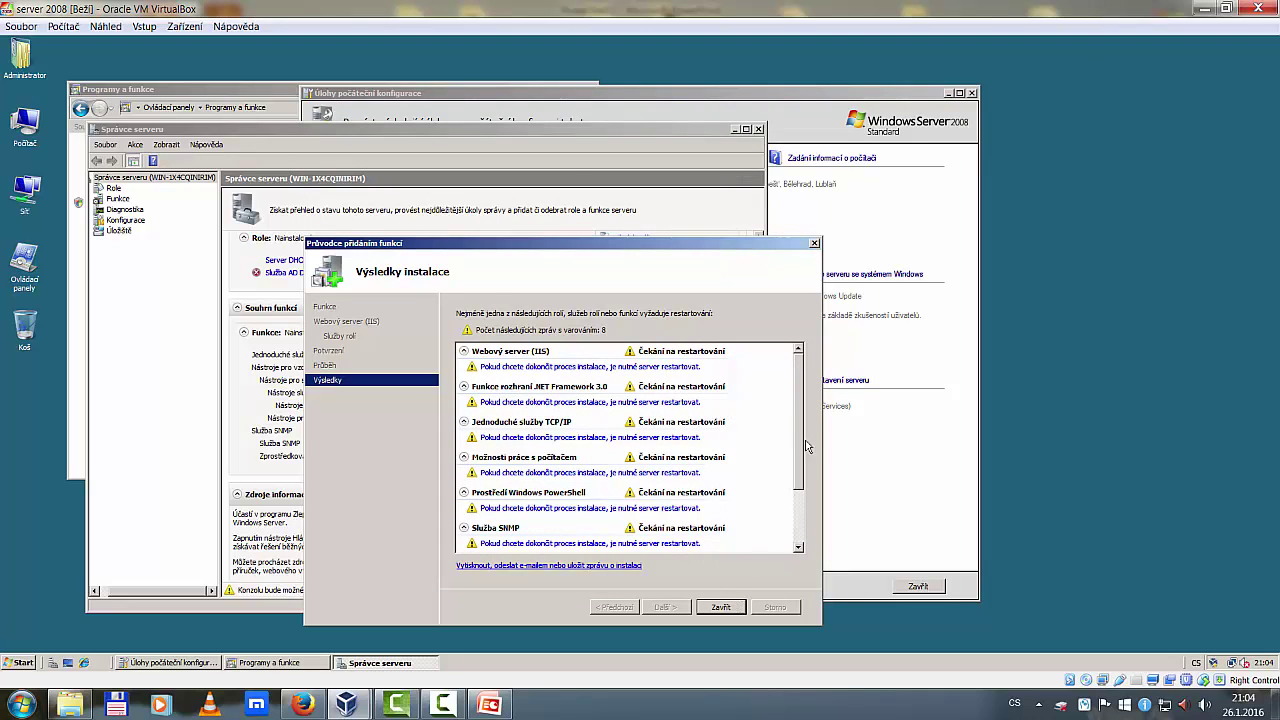
left_click(615, 510)
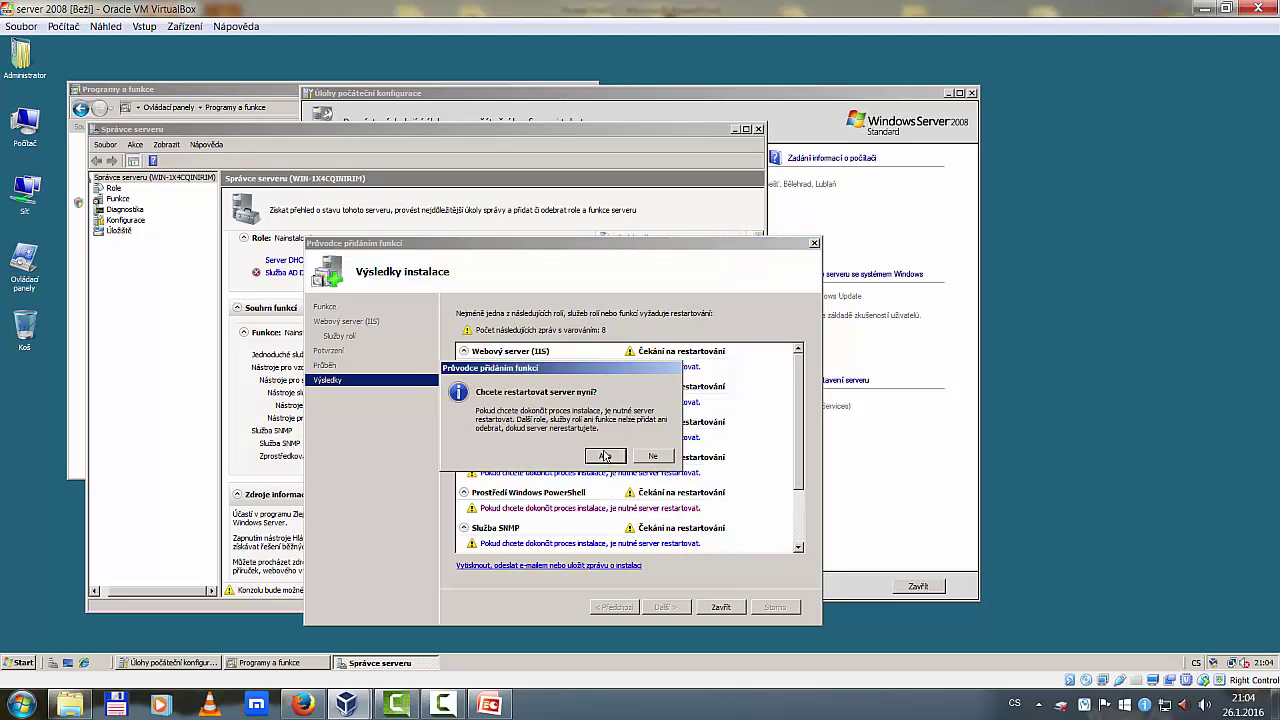
left_click(604, 456)
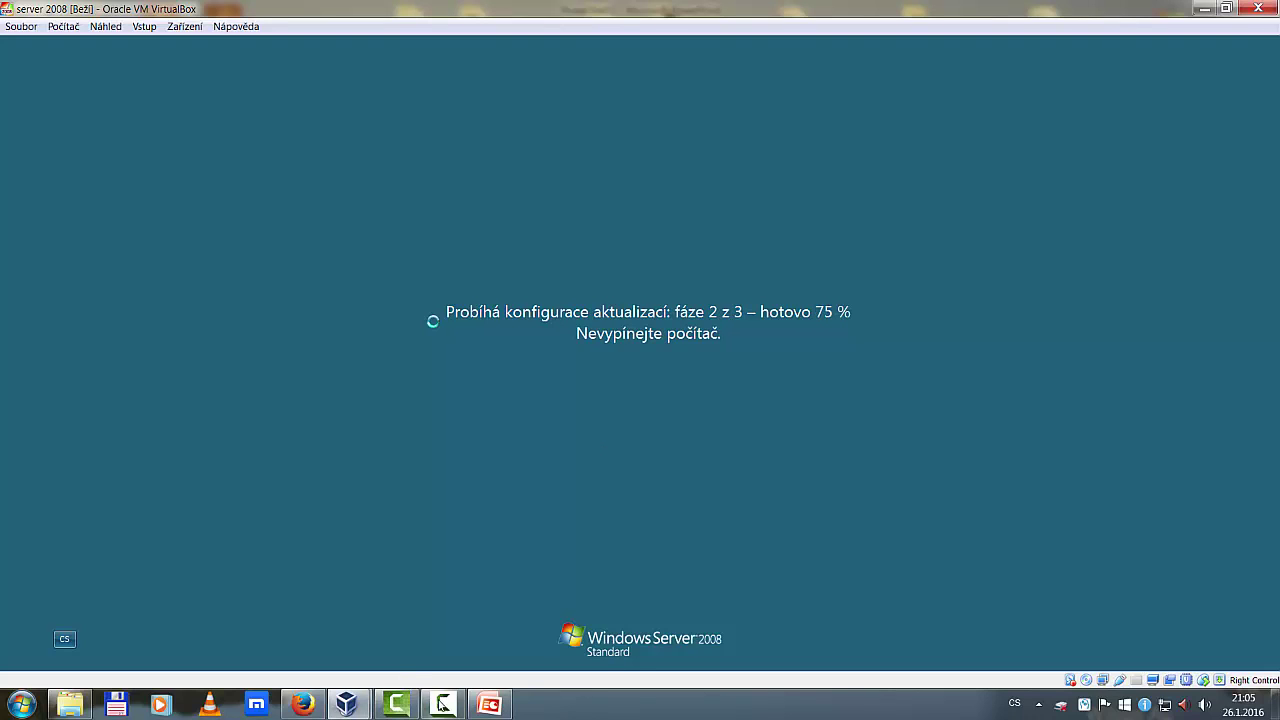
Step: Log on to the restarted server as Administrator by entering the account password
left_click(443, 706)
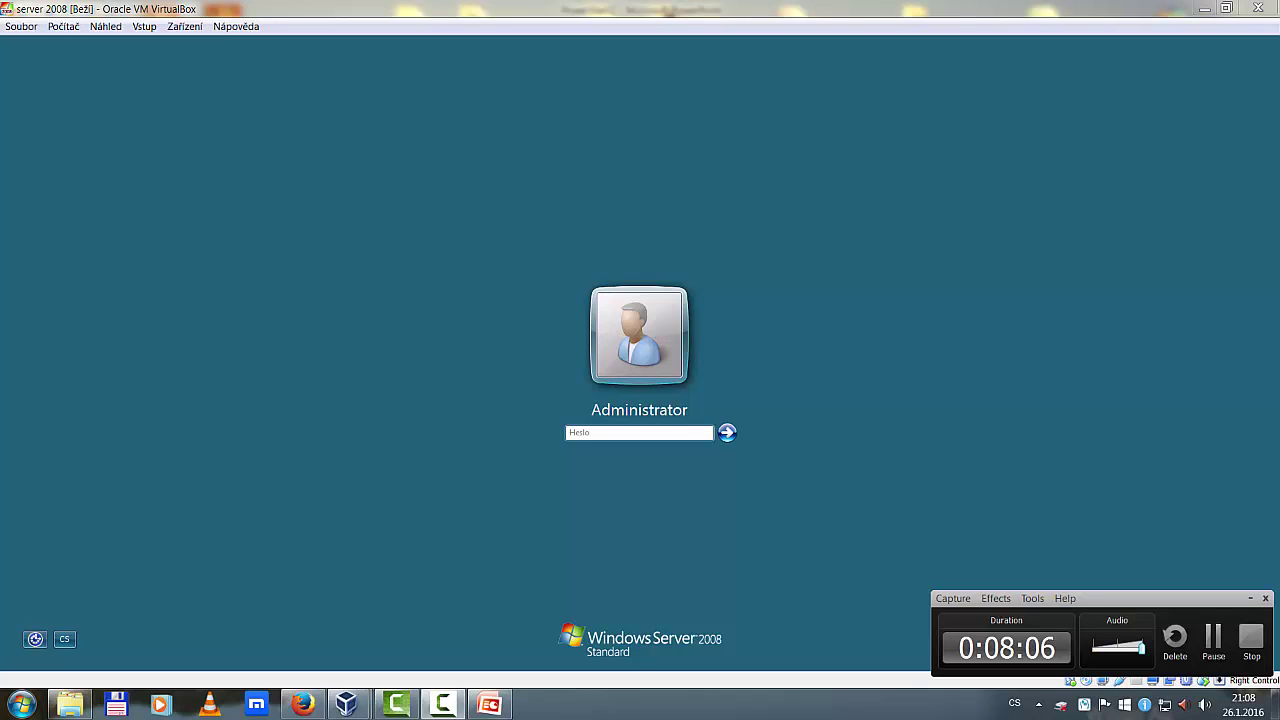
left_click(640, 434)
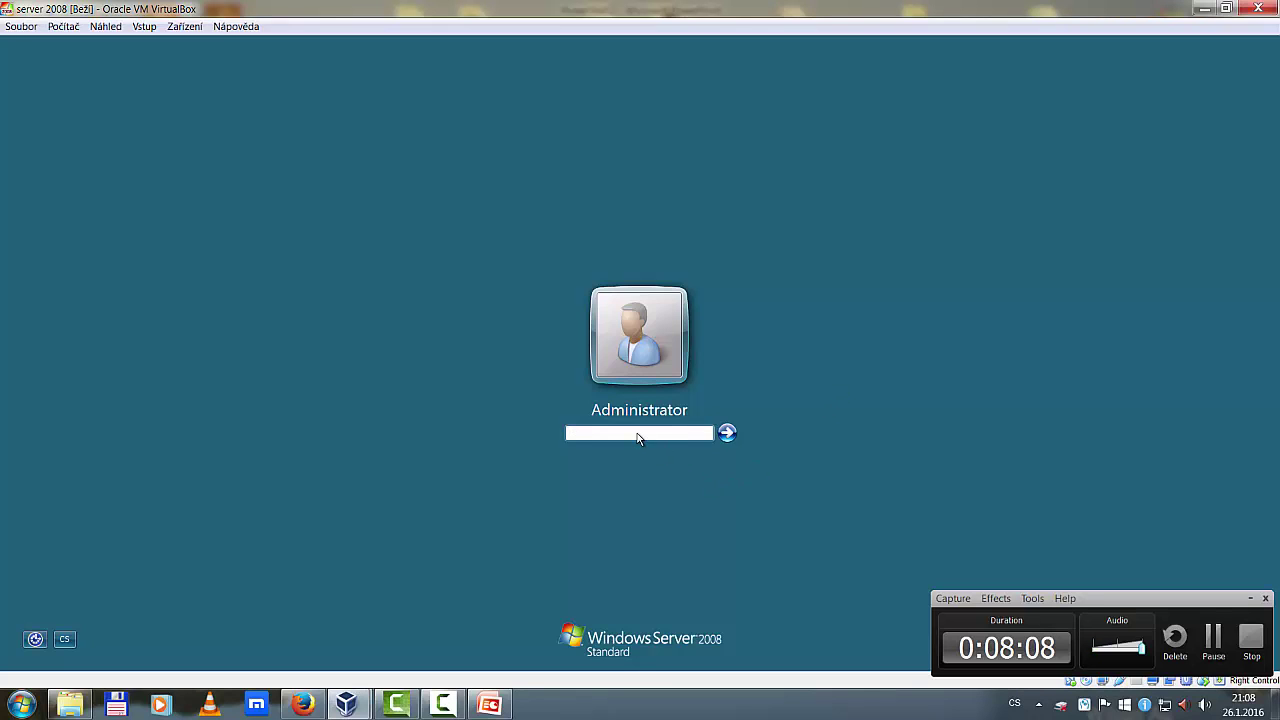
type("••••")
type("*****")
key("Return")
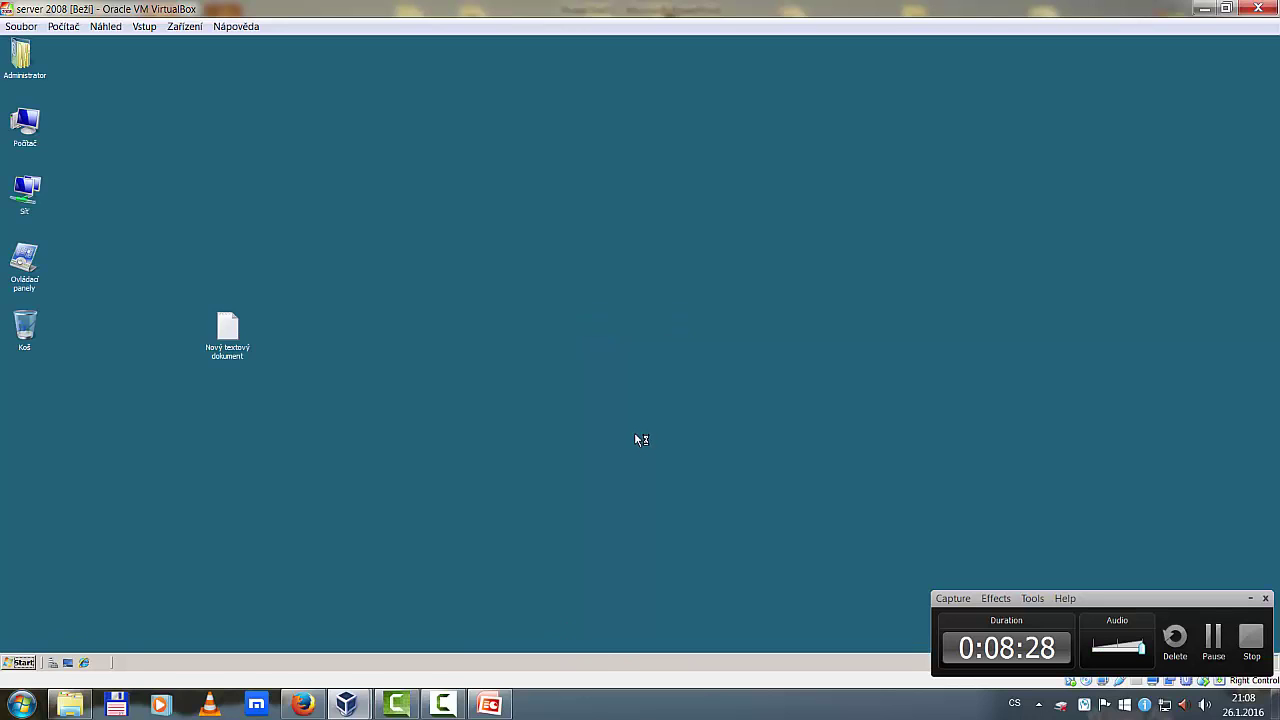
Step: Look through Příslušenství, Nástroje pro správu and Systémové nástroje in the server's program list to find Windows PowerShell
left_click(20, 663)
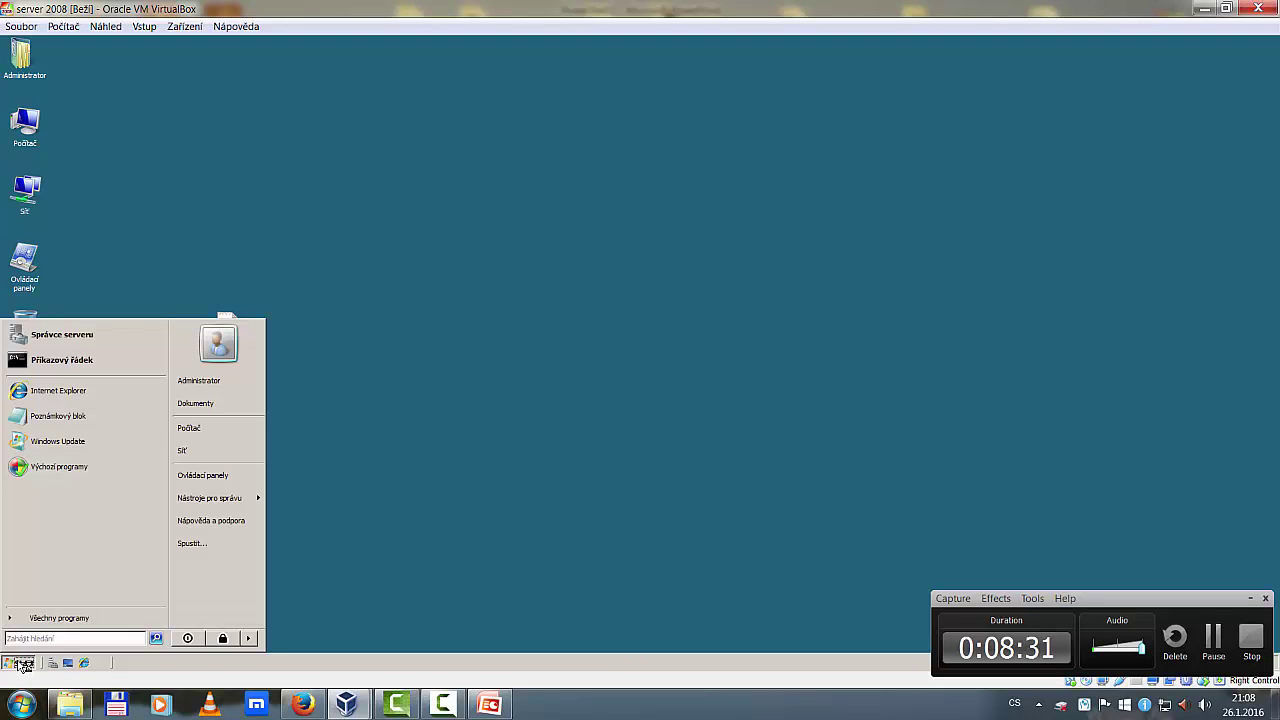
left_click(42, 618)
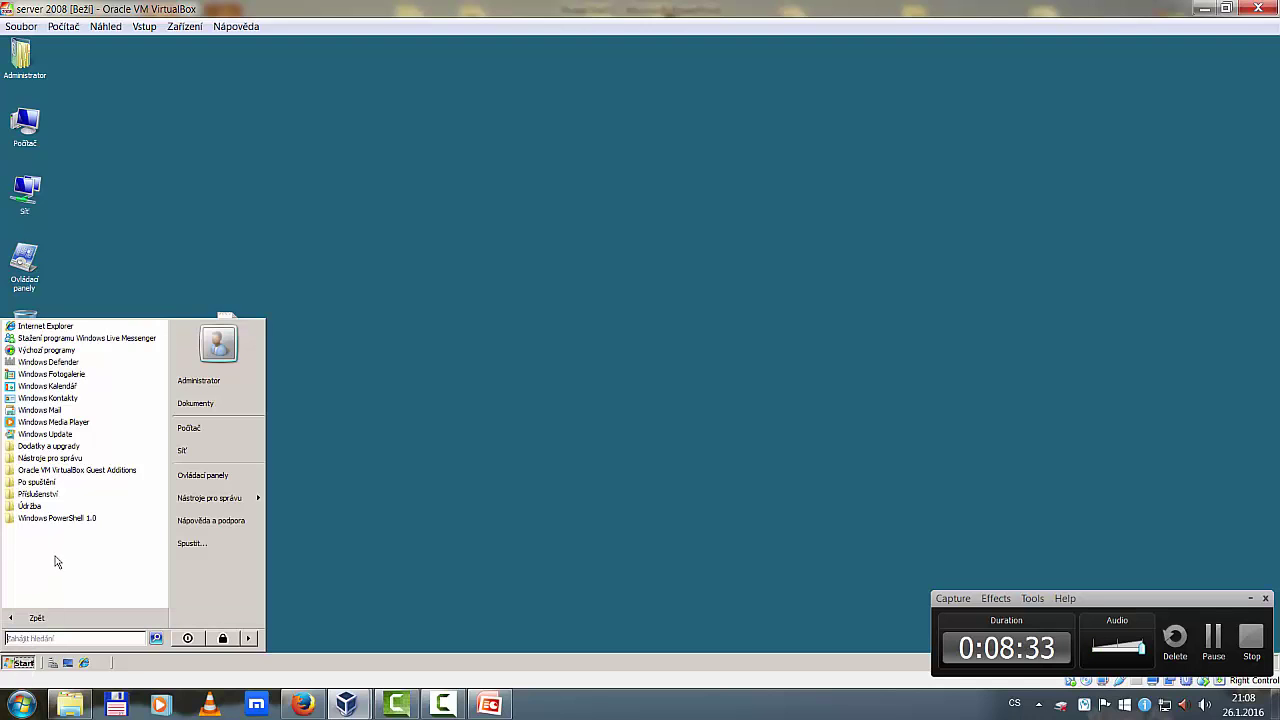
left_click(40, 494)
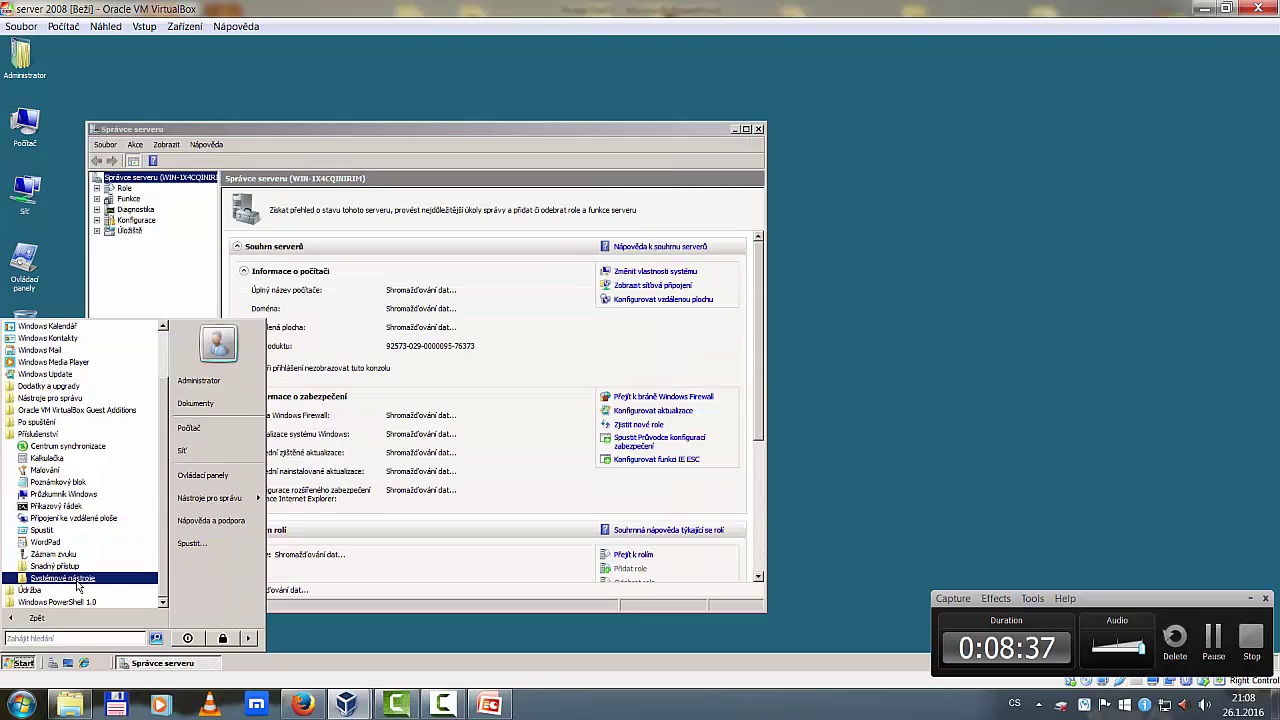
left_click(70, 400)
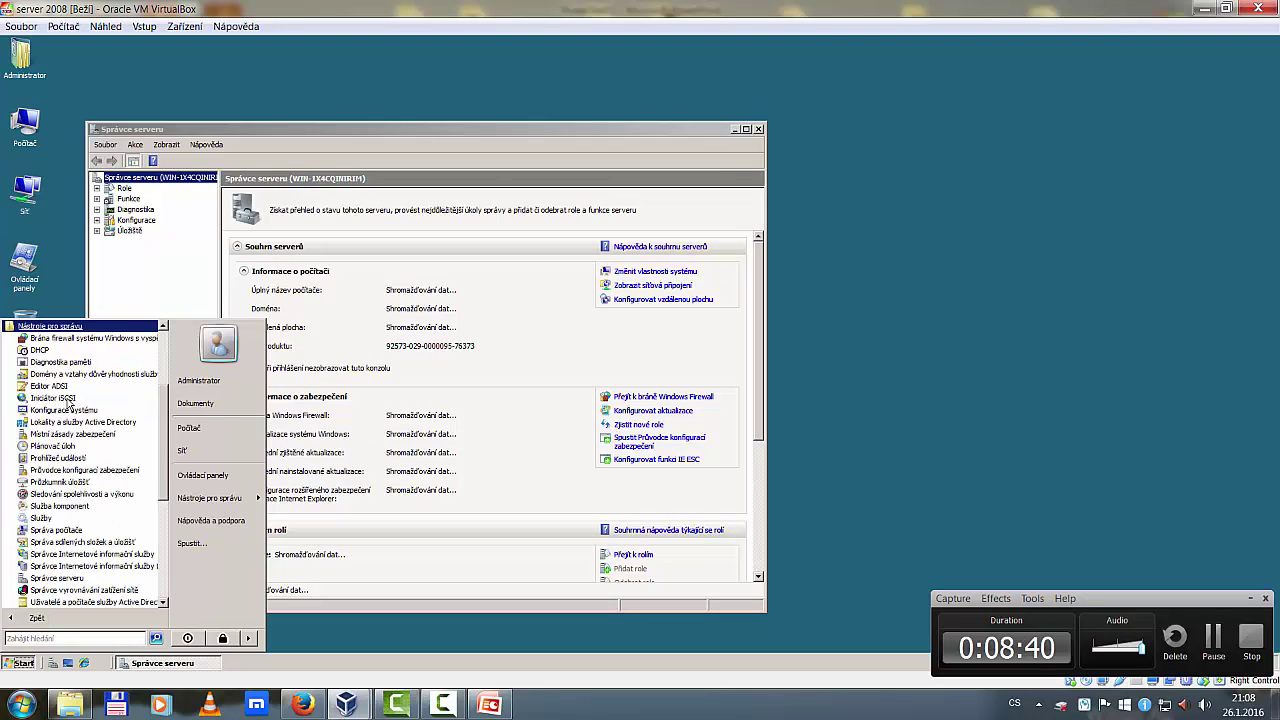
scroll(100, 478, "down", 5)
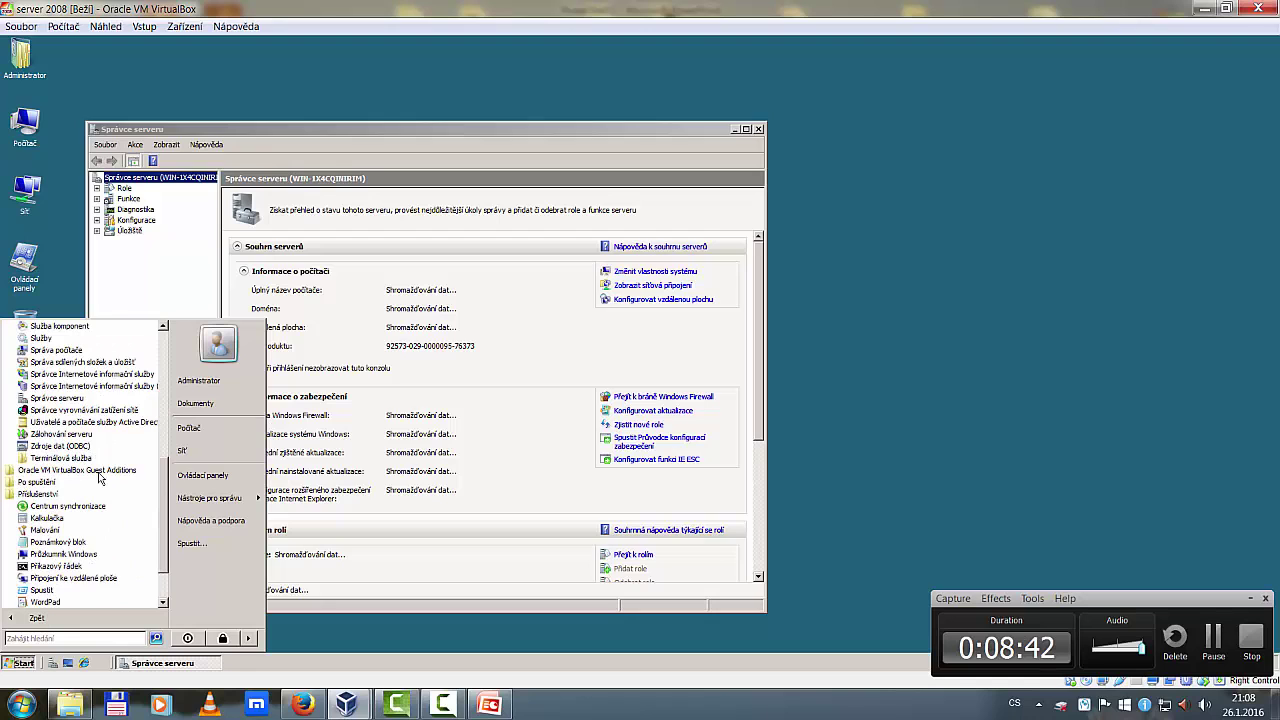
scroll(100, 478, "down", 2)
left_click(82, 570)
scroll(85, 580, "down", 2)
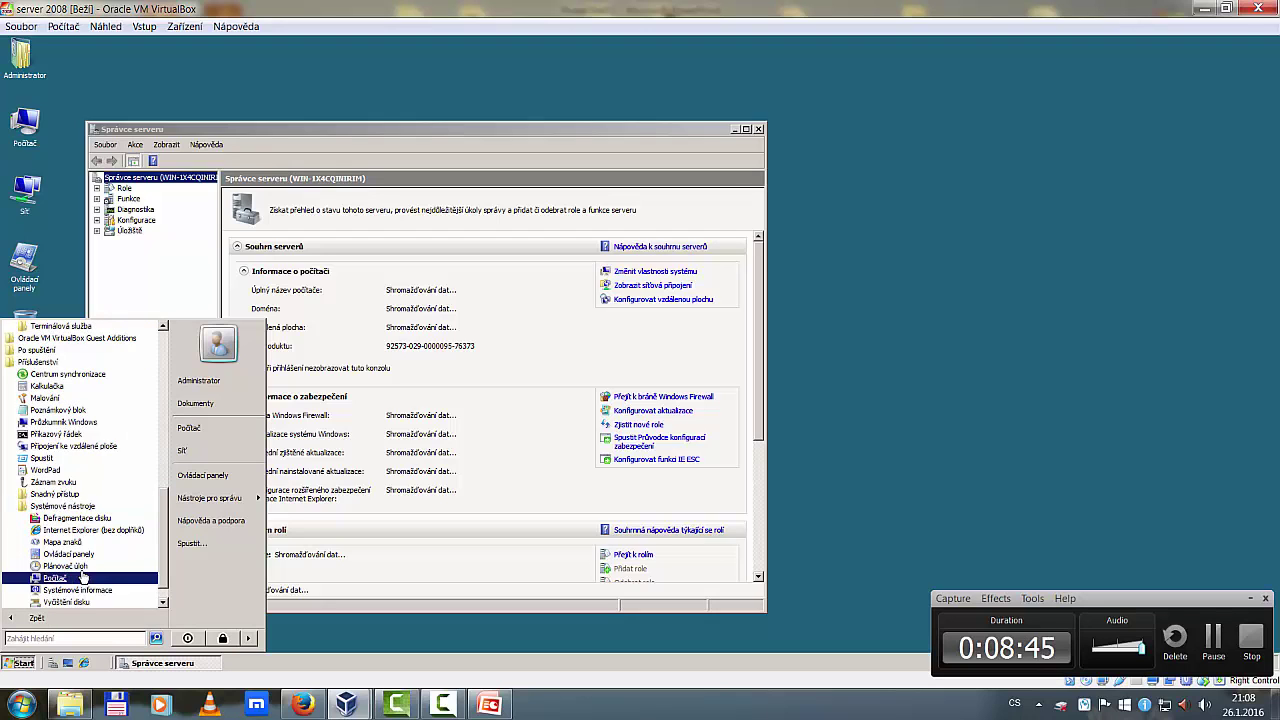
scroll(84, 578, "down", 1)
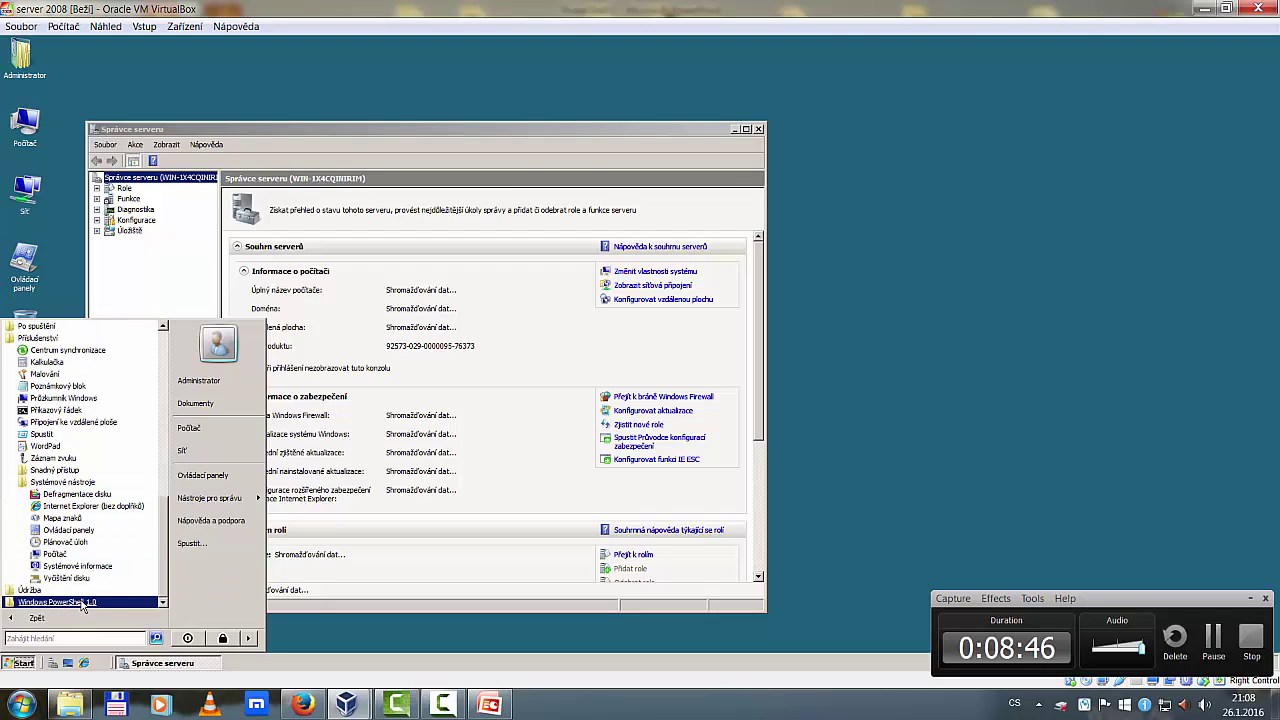
Step: Launch Windows PowerShell from the Windows PowerShell 1.0 program folder and move its console to the middle of the server desktop
left_click(84, 603)
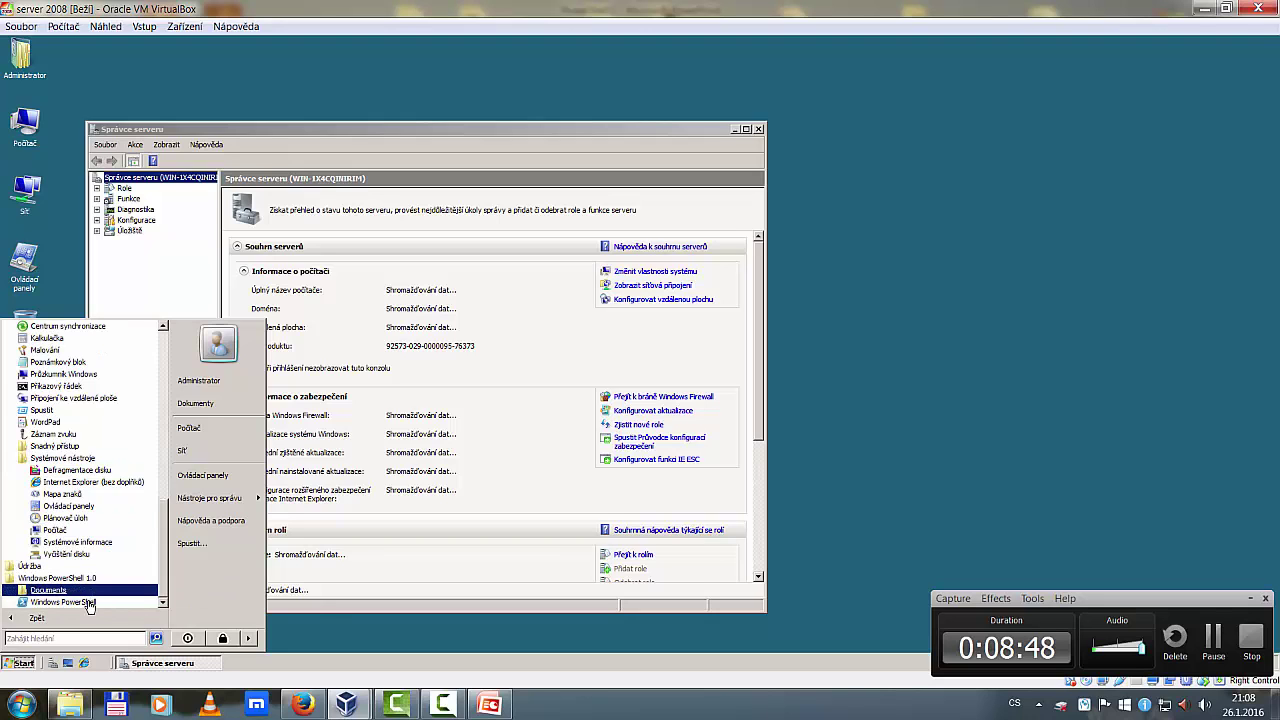
left_click(88, 603)
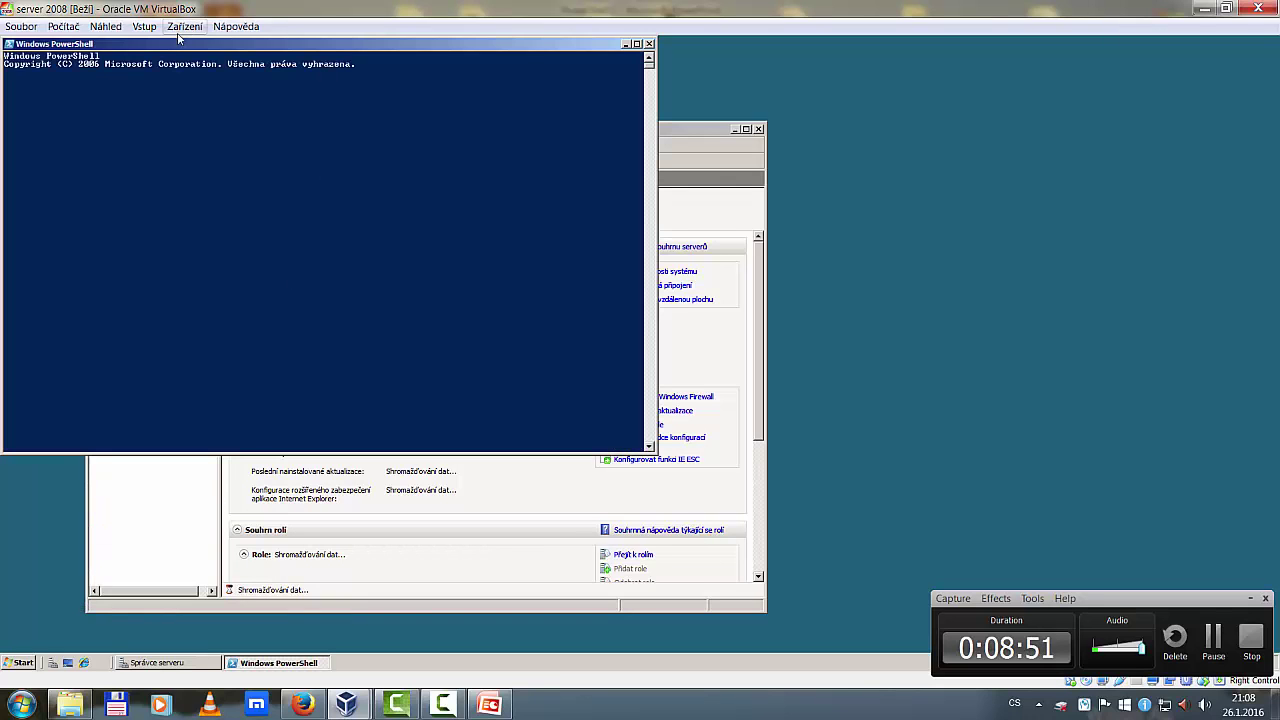
left_click_drag(177, 44, 534, 224)
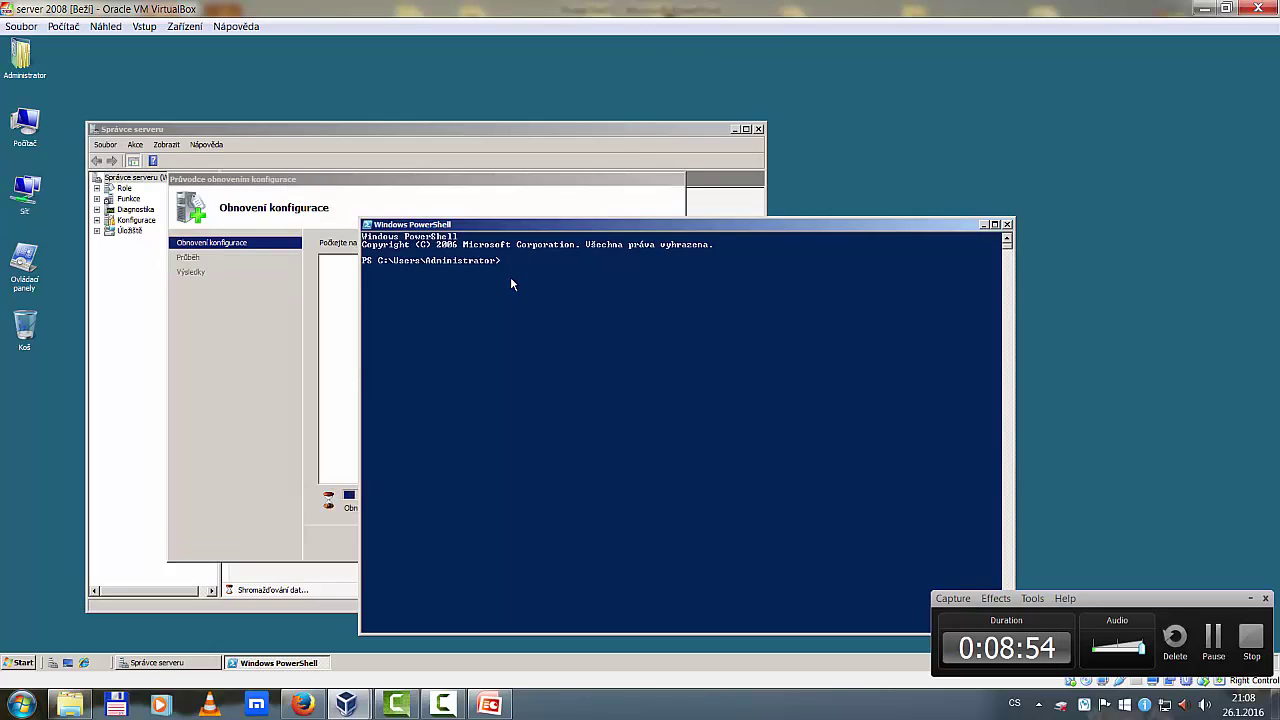
left_click(522, 270)
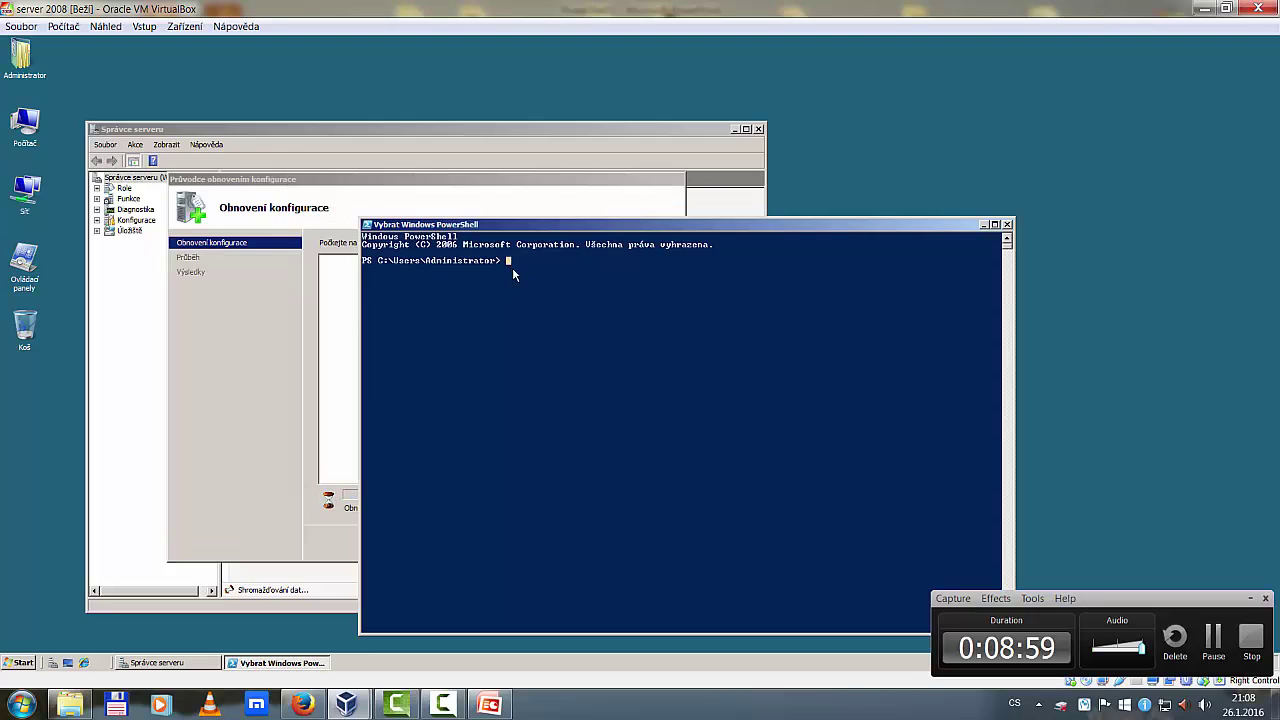
Step: Try to run the command "get proces" in the PowerShell console, moving the console window slightly up and to the right
type("get")
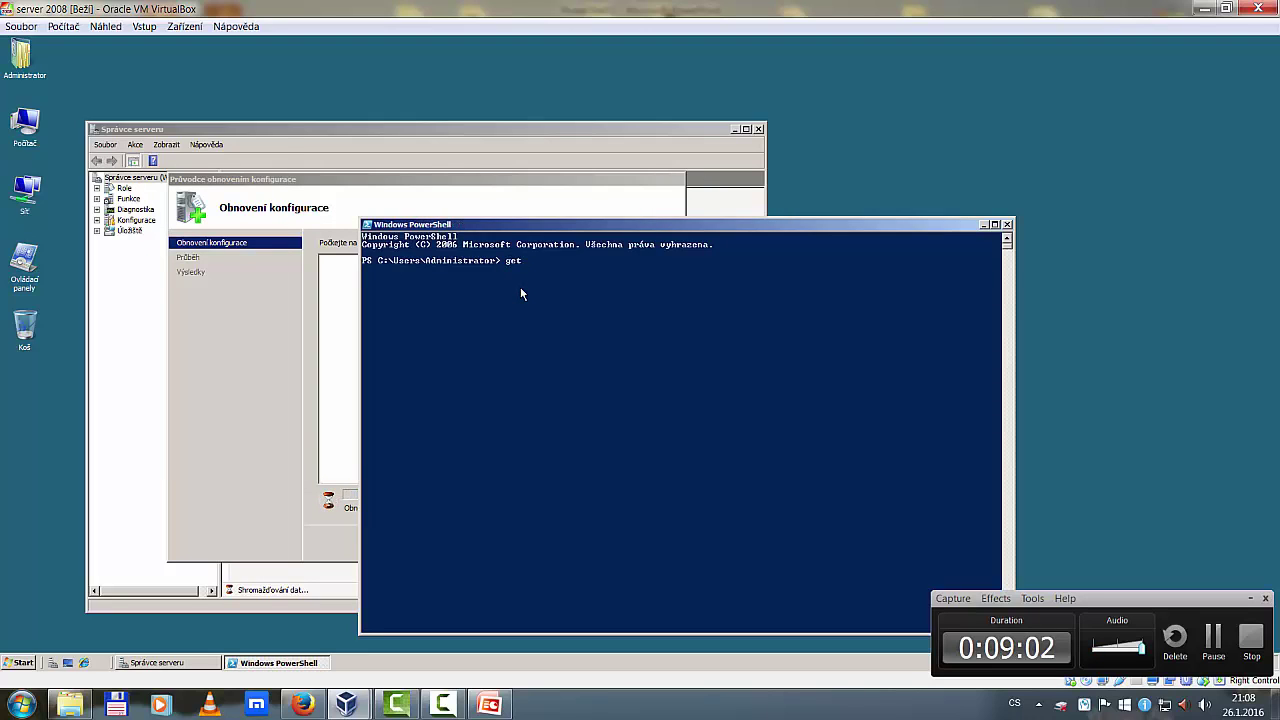
type(" proces")
left_click_drag(541, 234, 505, 190)
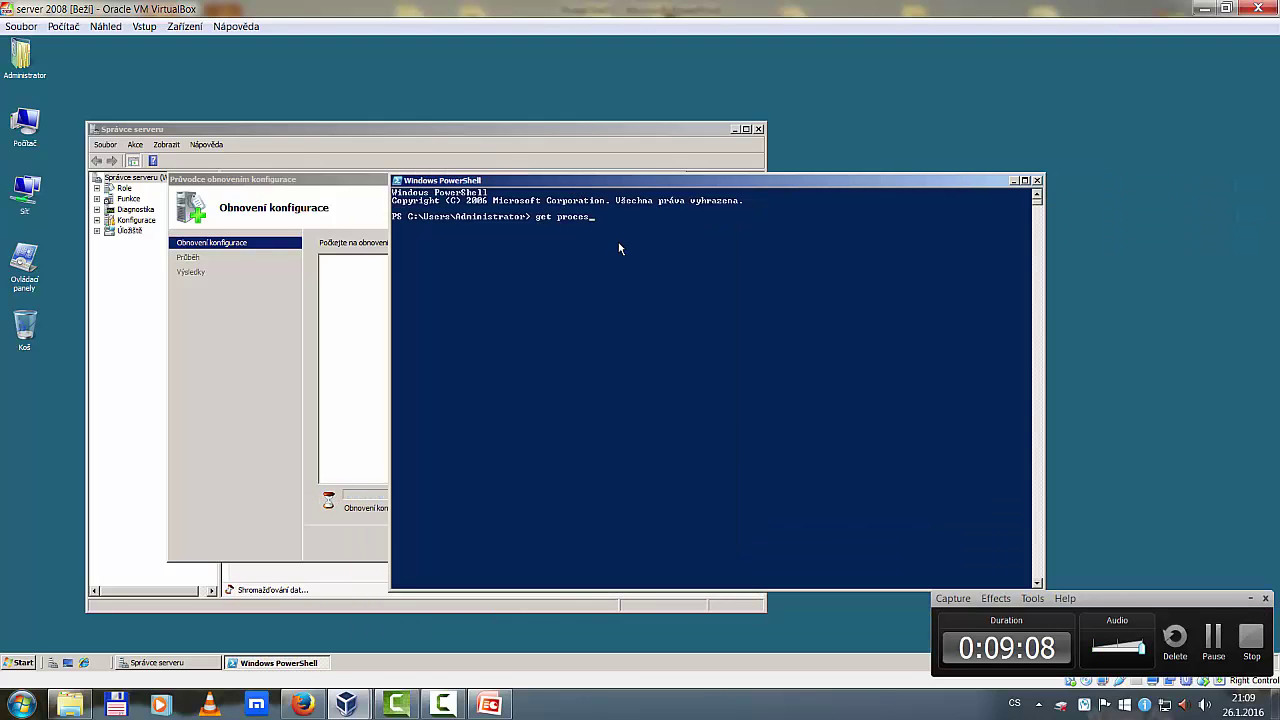
key("Return")
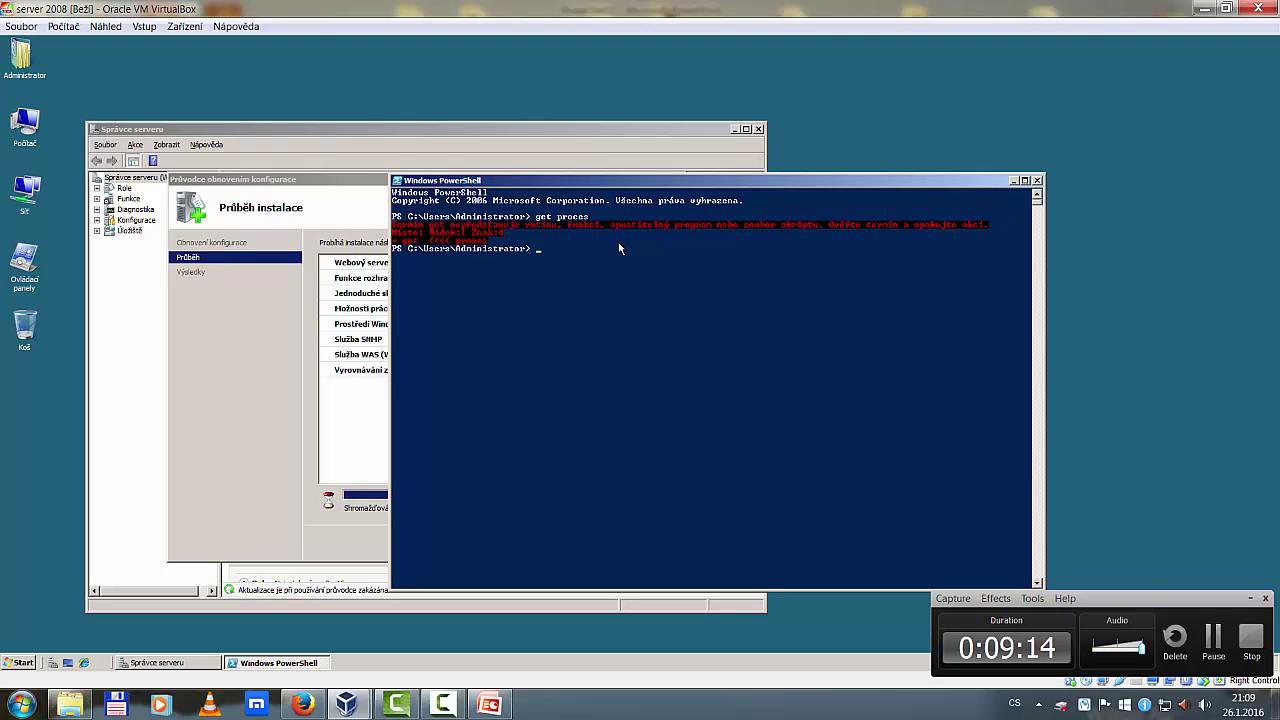
Step: List the server's running processes with the get-process command and look through the output
type("get-process")
key("Return")
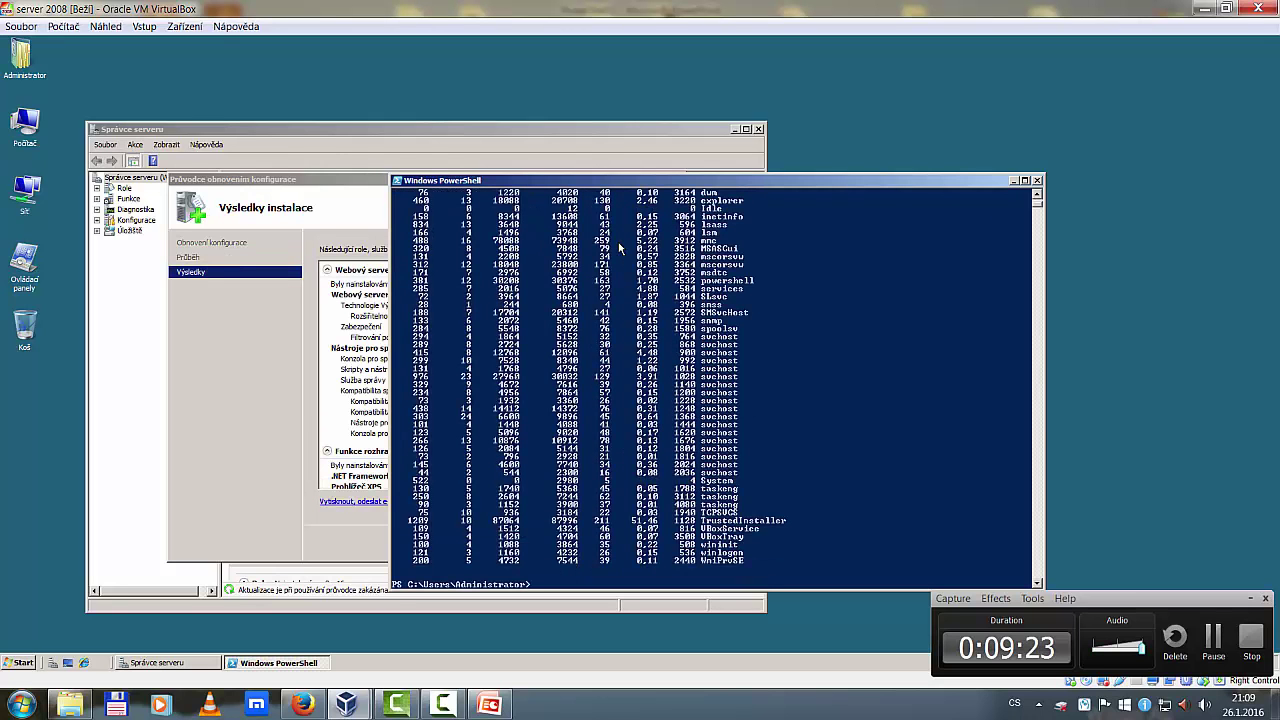
scroll(616, 435, "up", 5)
scroll(614, 435, "down", 12)
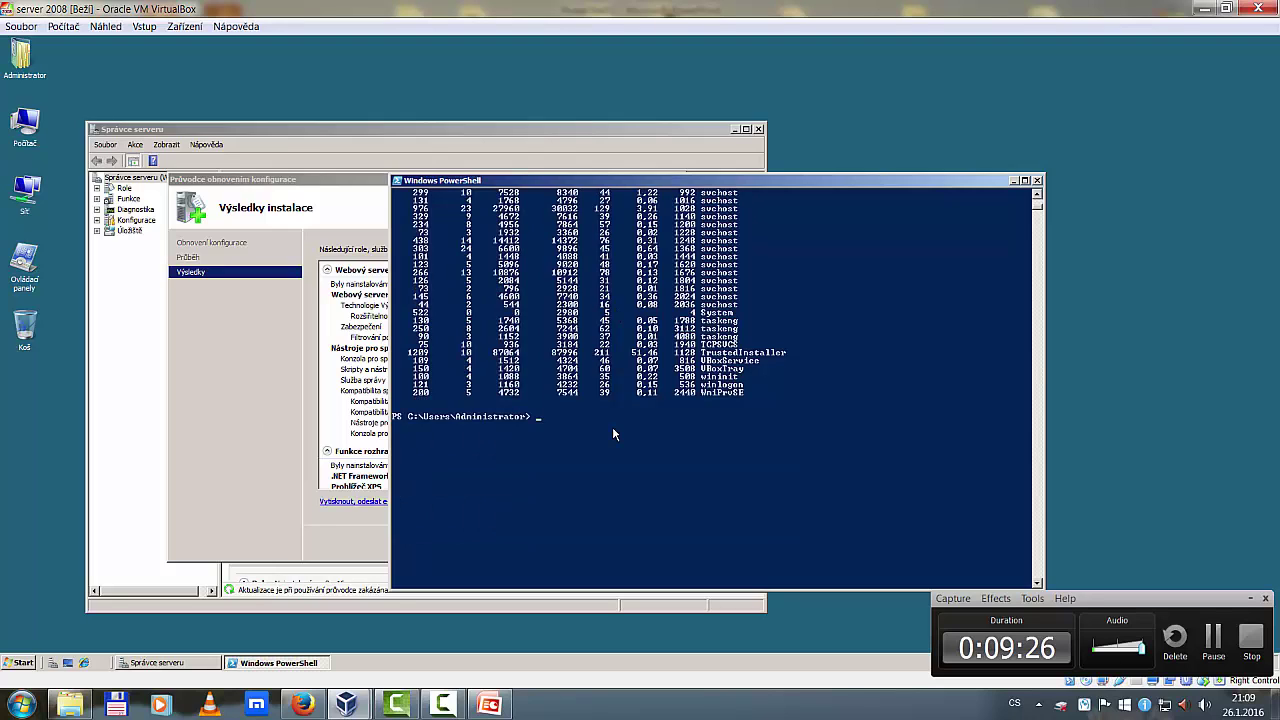
Step: Try the command without its hyphen as "get process", and list the running processes again with get-process
type("get")
type(" pe")
type("ros")
type("ess")
key("Return")
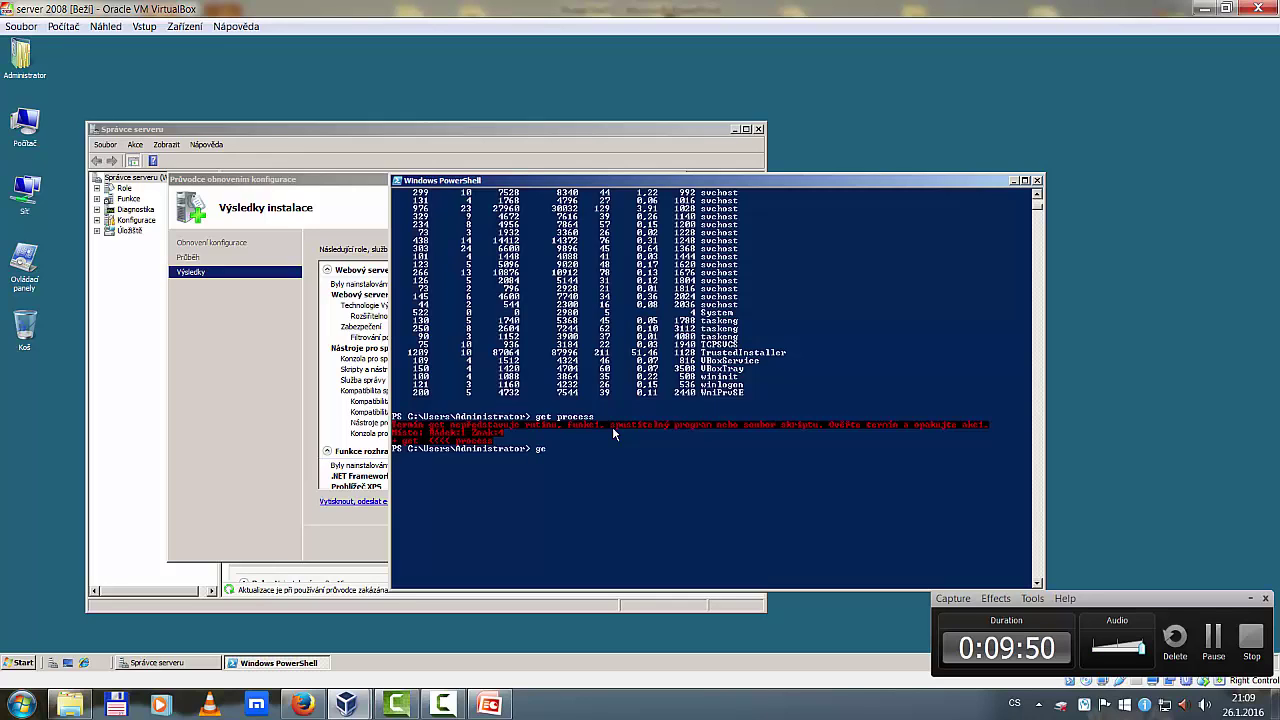
type("t-process")
key("Return")
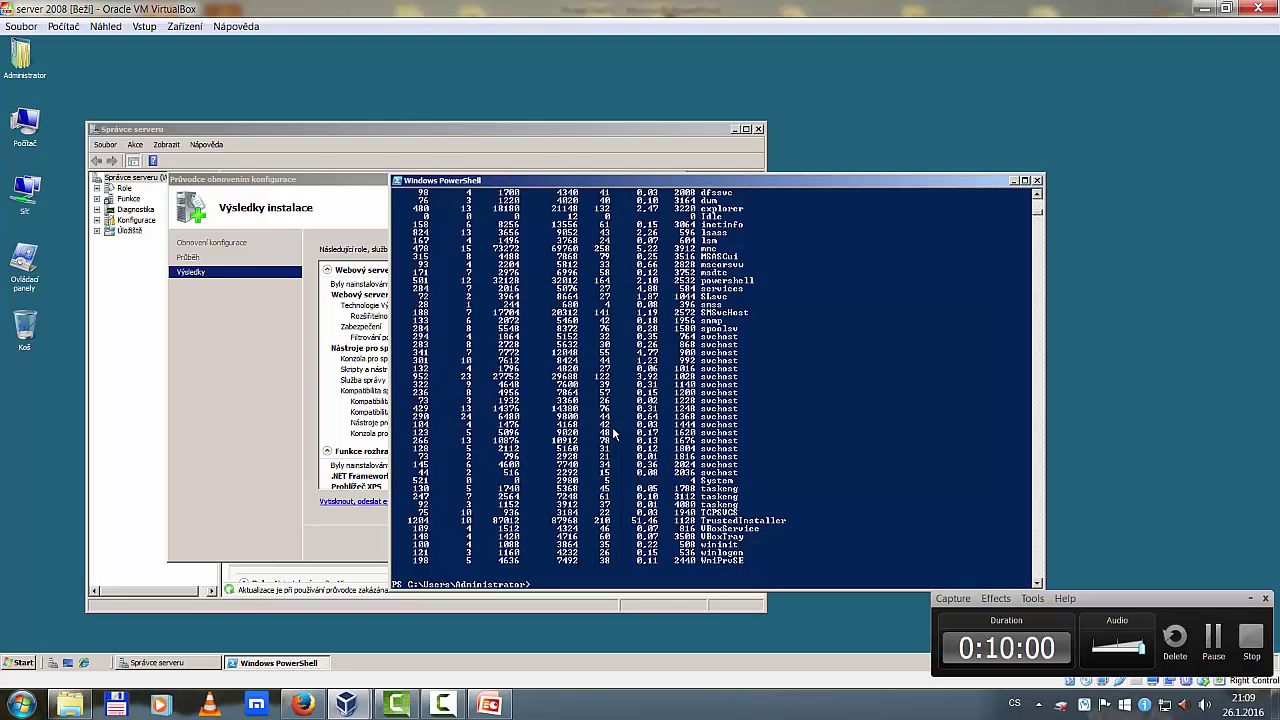